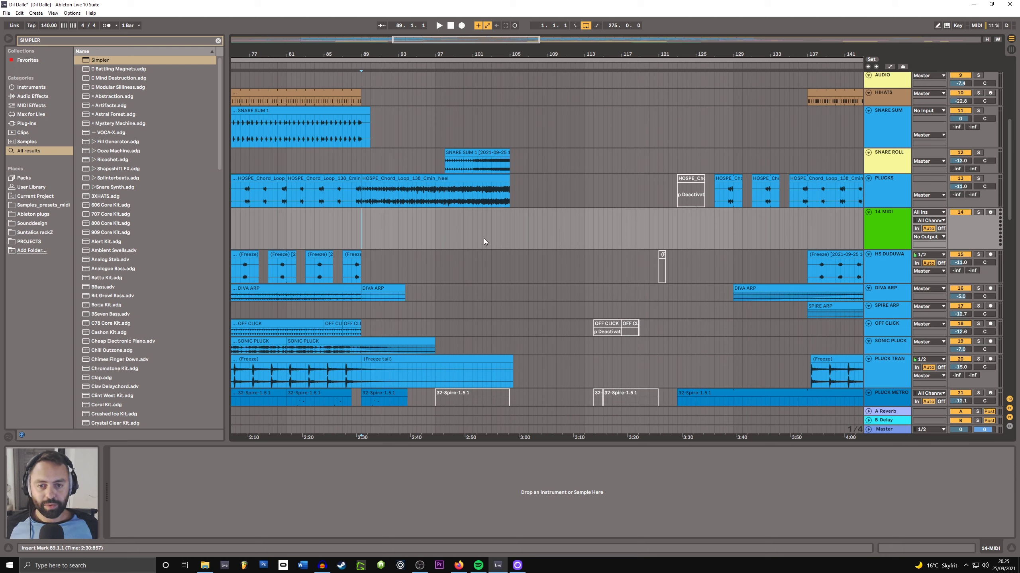
Play the arrangement from bar 89 and add a fade-in to the start of the SNARE ROLL clip.
key("space")
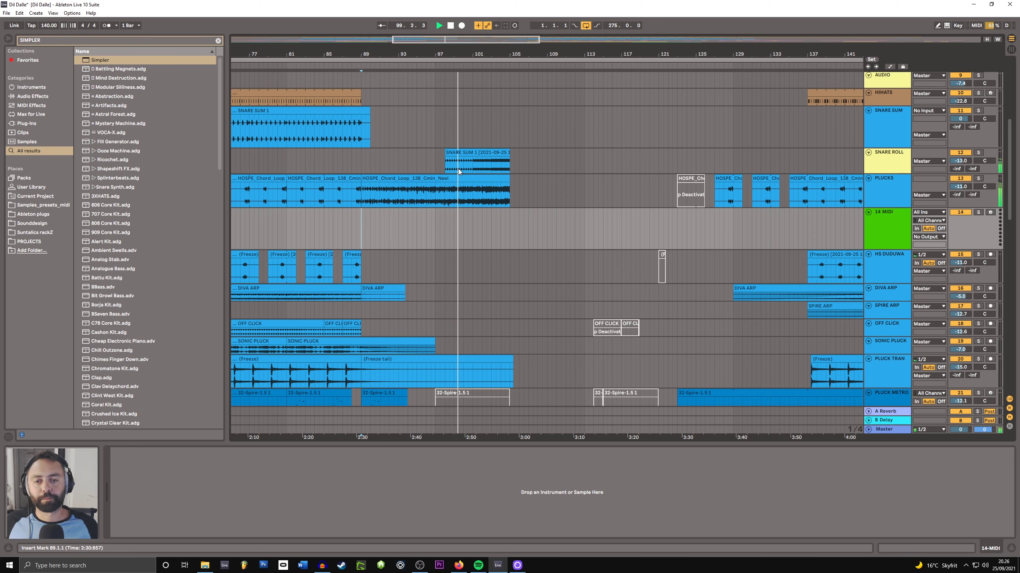
scroll(453, 163, "up", 1, "alt")
left_click_drag(446, 158, 468, 159)
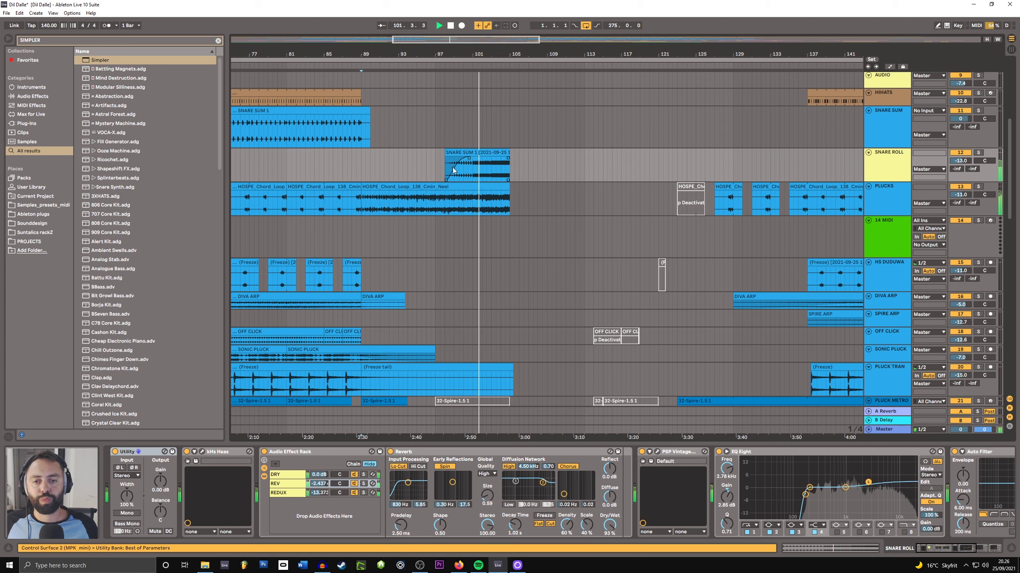
scroll(477, 160, "down", 2, "ctrl")
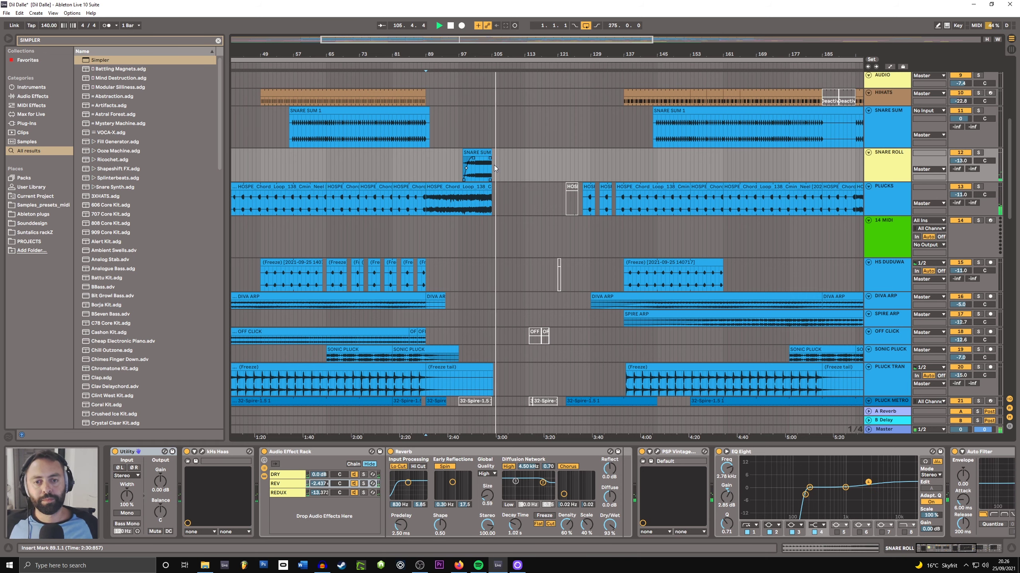
key("space")
Solo the PLUCKS track and play the end of its build-up from bar 101.
scroll(490, 195, "up", 2)
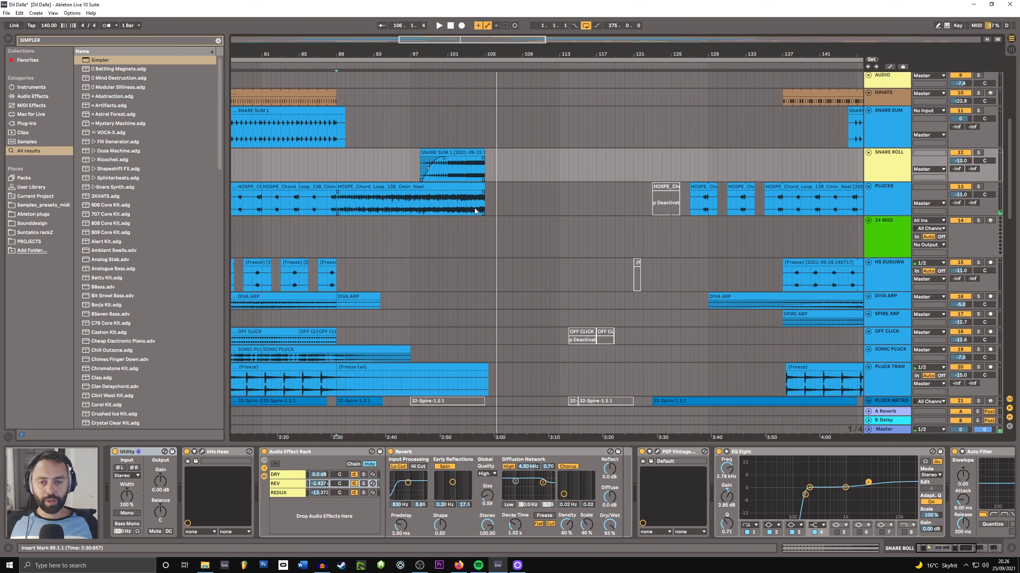
scroll(469, 209, "up", 2)
left_click_drag(451, 212, 472, 212)
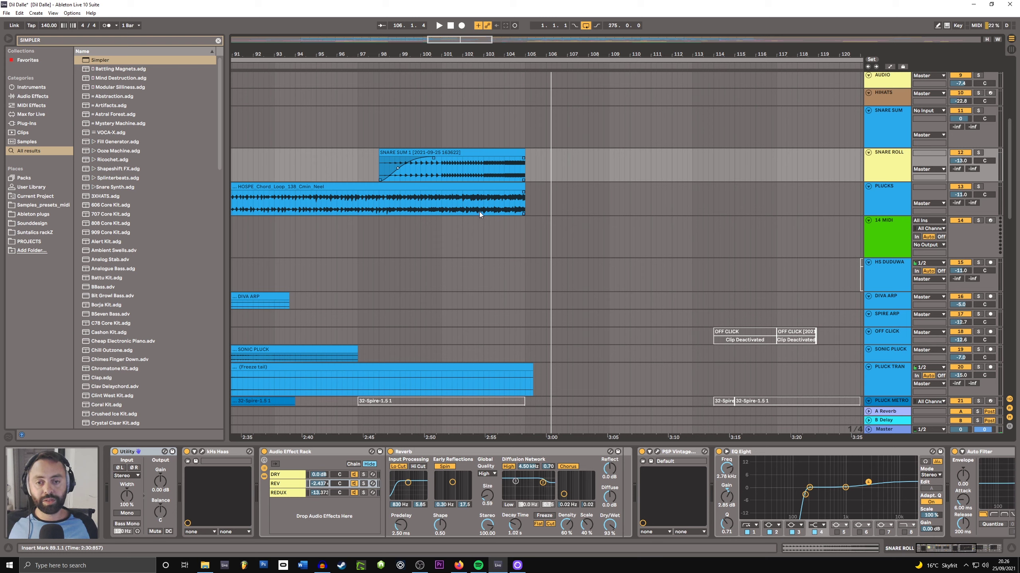
left_click(979, 187)
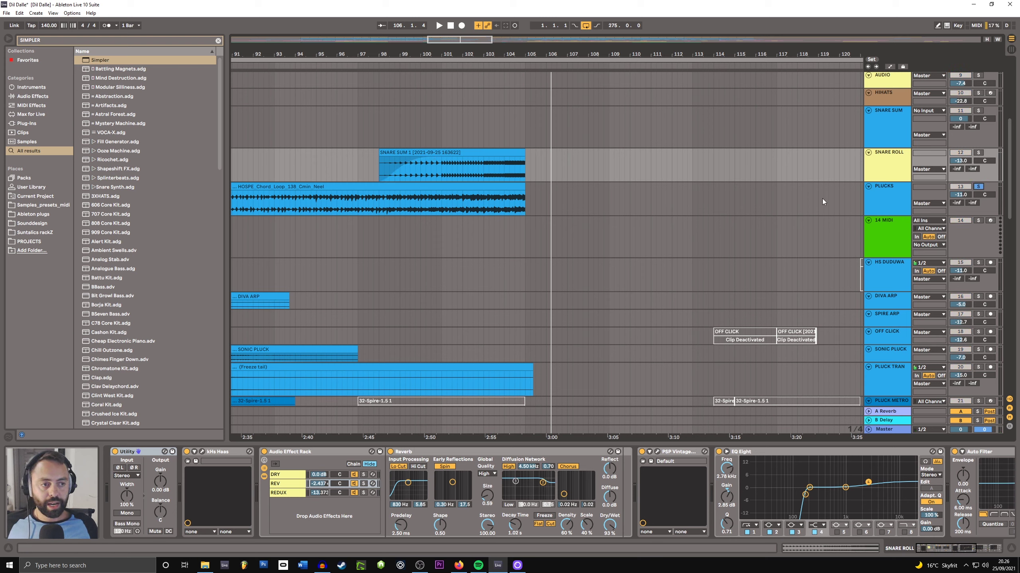
left_click(440, 210)
key("space")
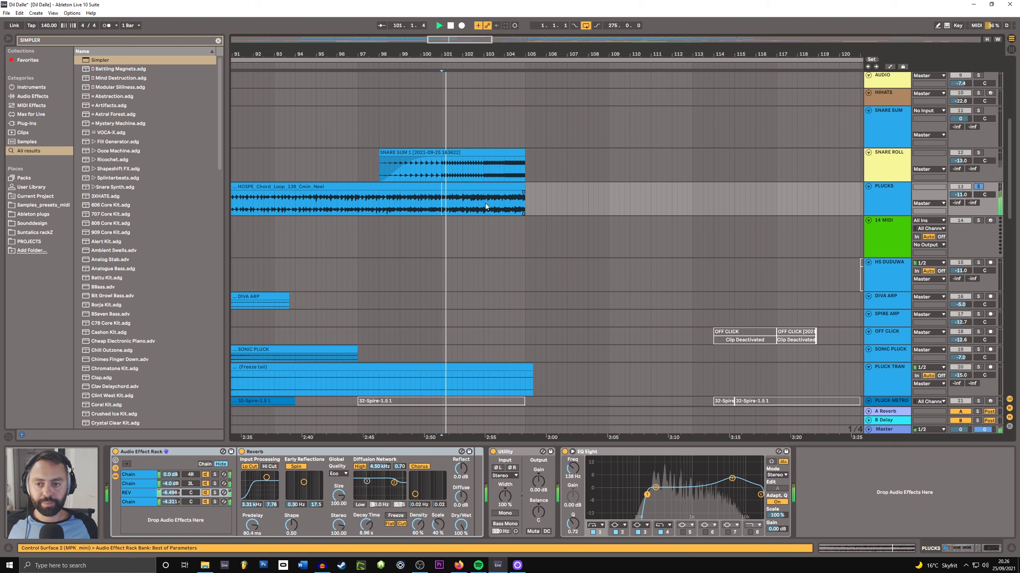
left_click_drag(485, 203, 438, 202)
scroll(441, 206, "up", 3)
scroll(442, 204, "down", 3)
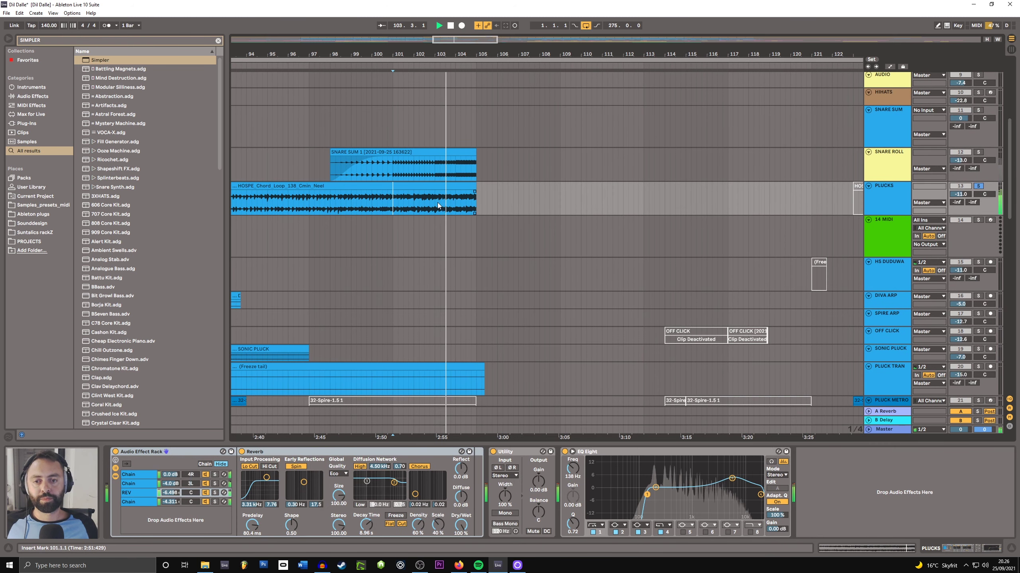
left_click_drag(427, 204, 447, 212)
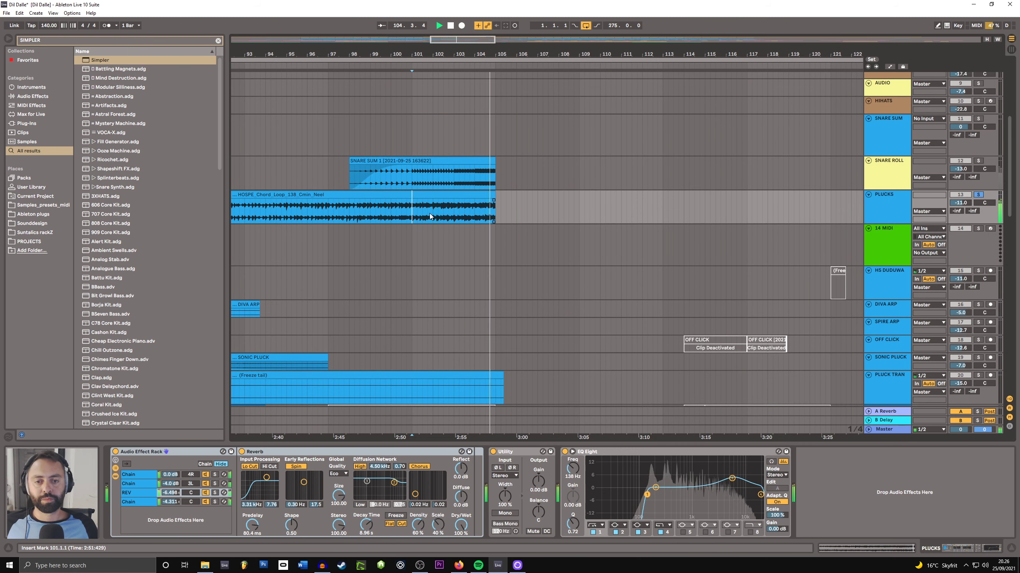
key("space")
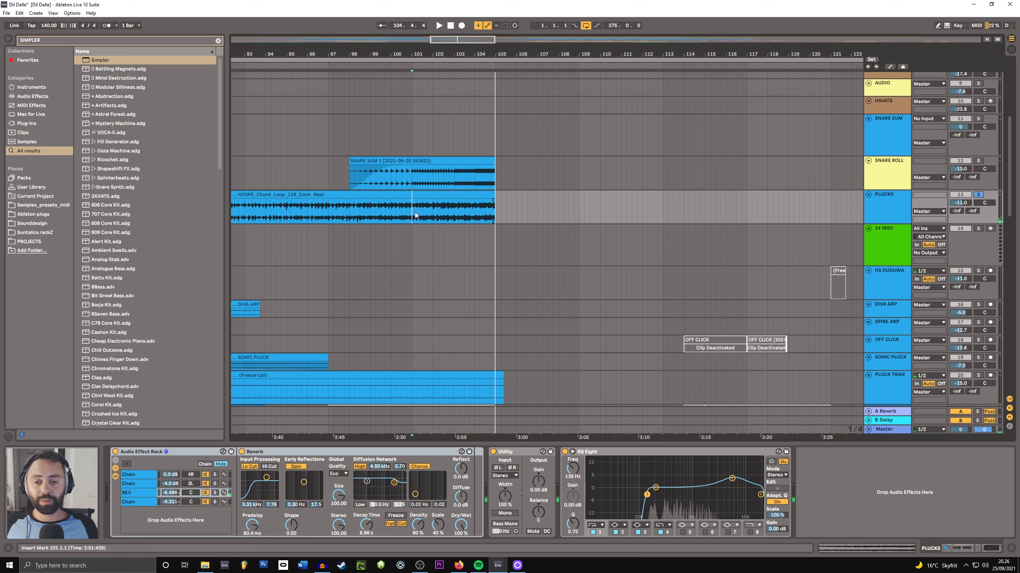
Create an empty MIDI clip on the 14 MIDI track from bar 101 to bar 105.
scroll(415, 212, "up", 2)
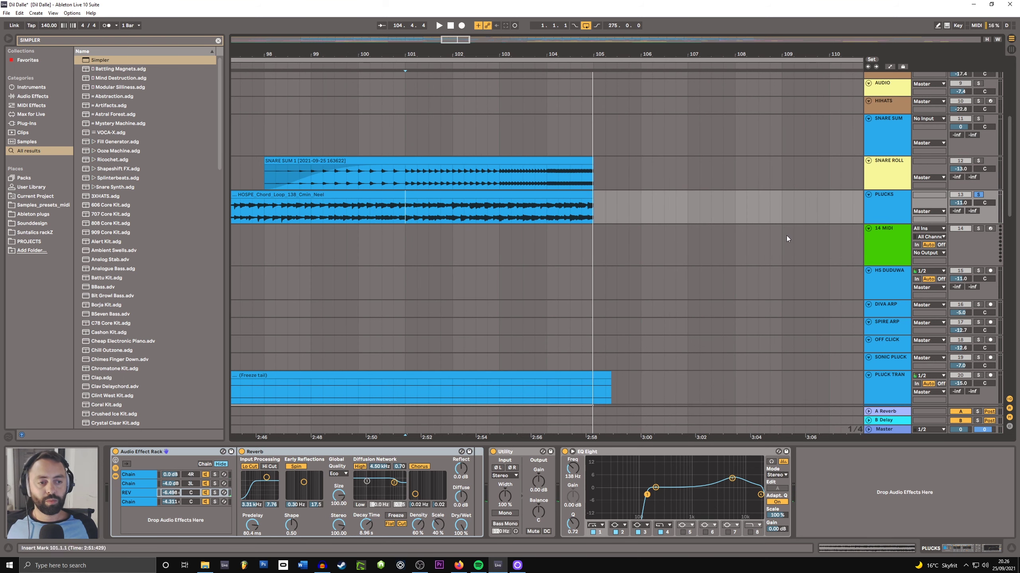
left_click(884, 246)
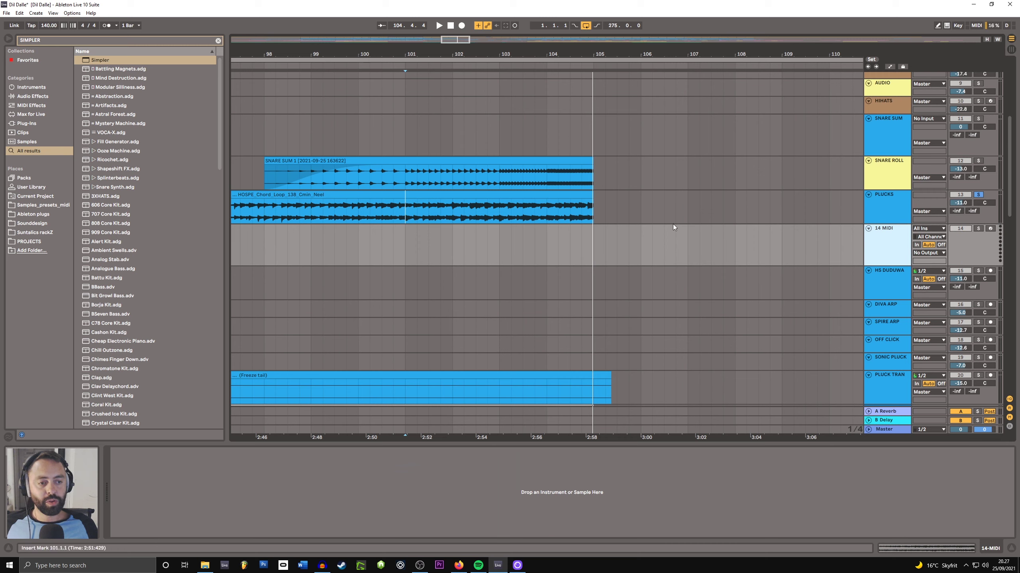
left_click_drag(404, 241, 596, 243)
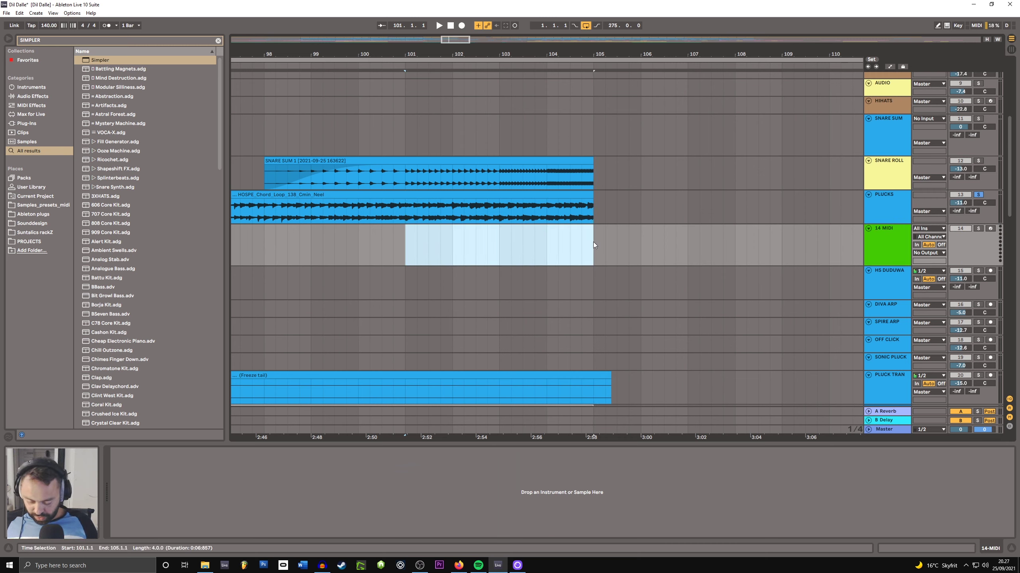
key("ctrl+shift+m")
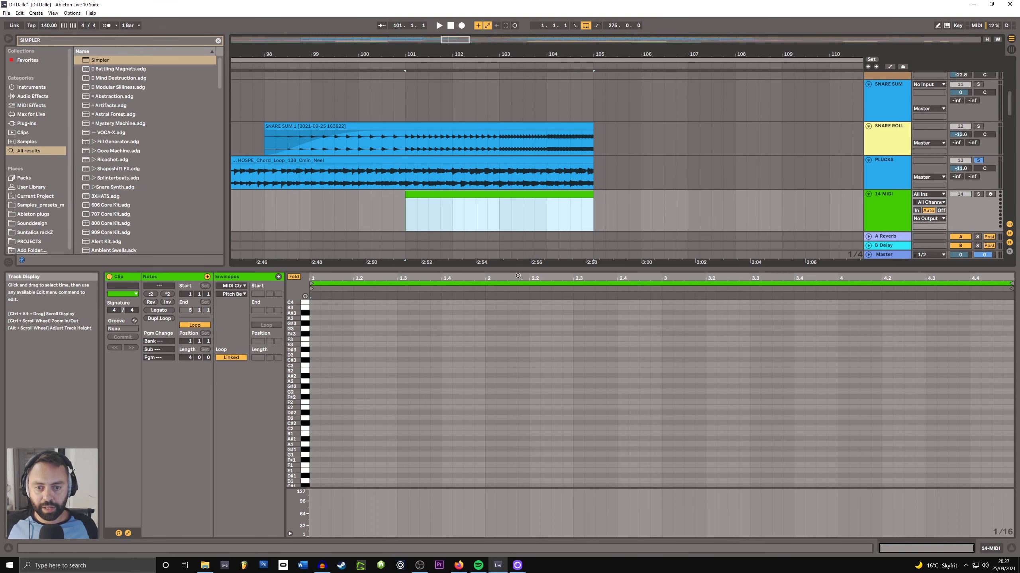
Add a C3 note to the new MIDI clip and extend it across the clip's full four bars.
left_click_drag(519, 270, 509, 237)
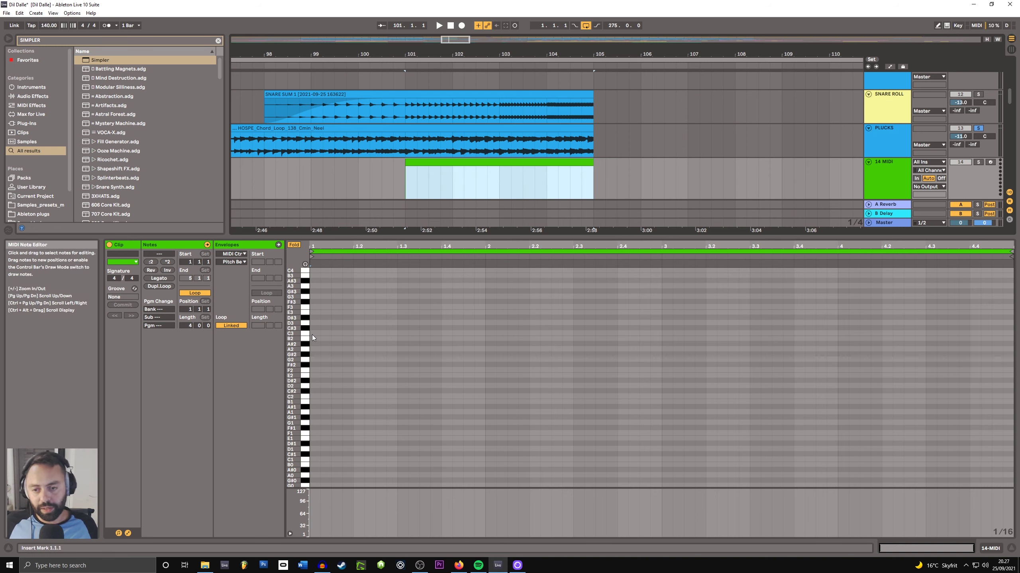
double_click(313, 335)
left_click_drag(320, 335, 1007, 347)
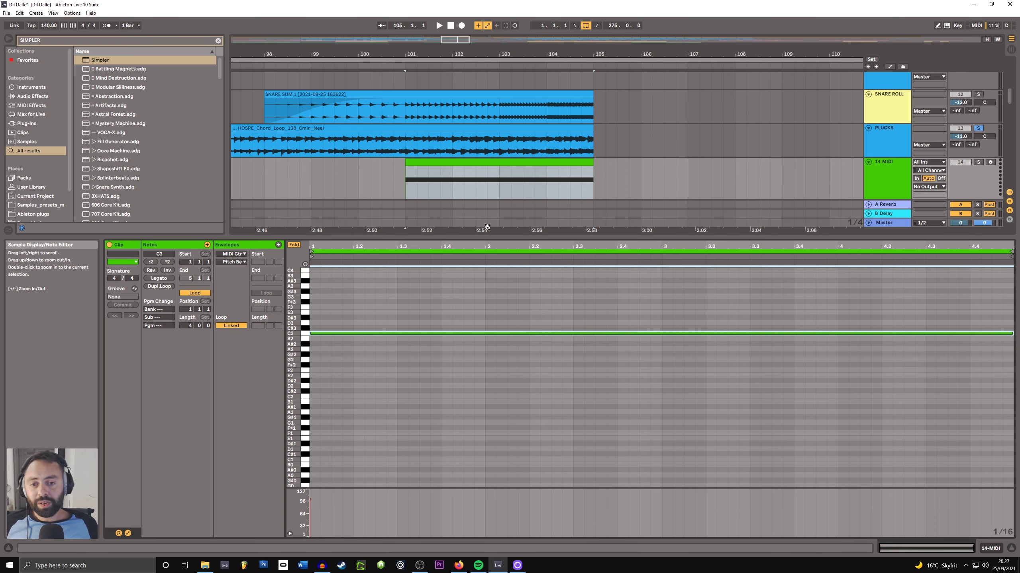
Show the 14 MIDI track's devices and load the Simpler instrument onto it.
left_click_drag(478, 237, 478, 502)
left_click(887, 173)
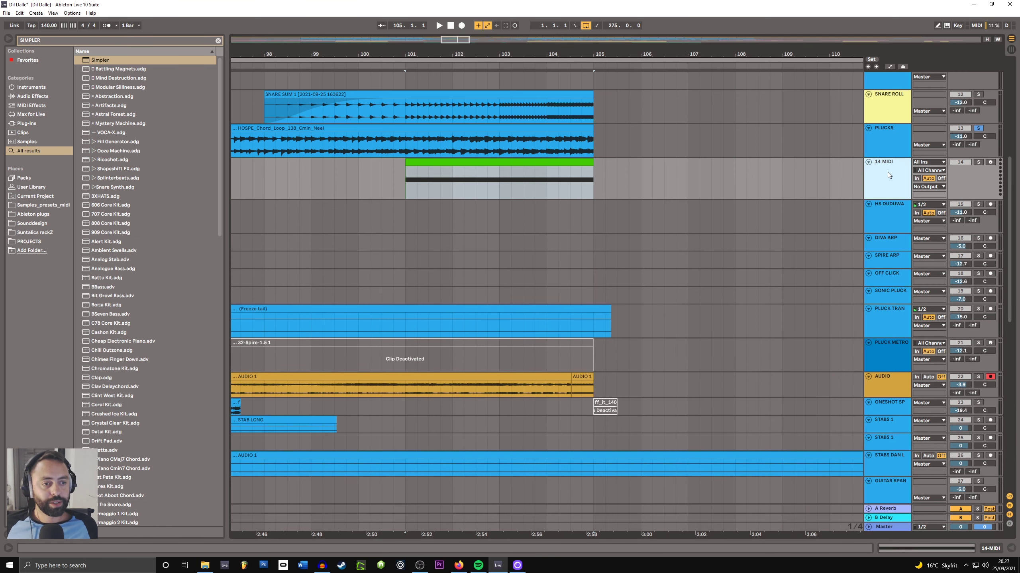
double_click(887, 172)
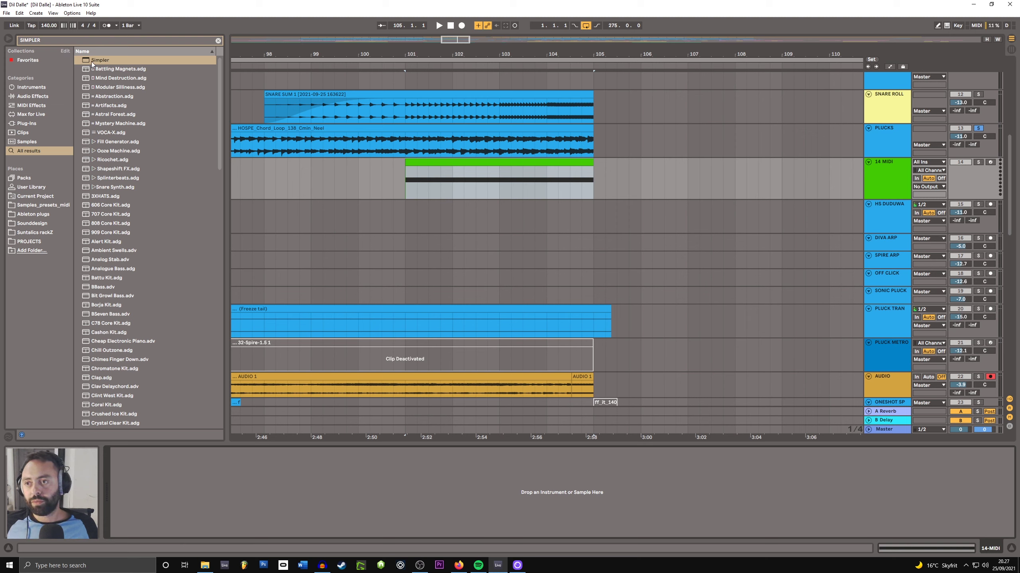
left_click_drag(89, 61, 252, 457)
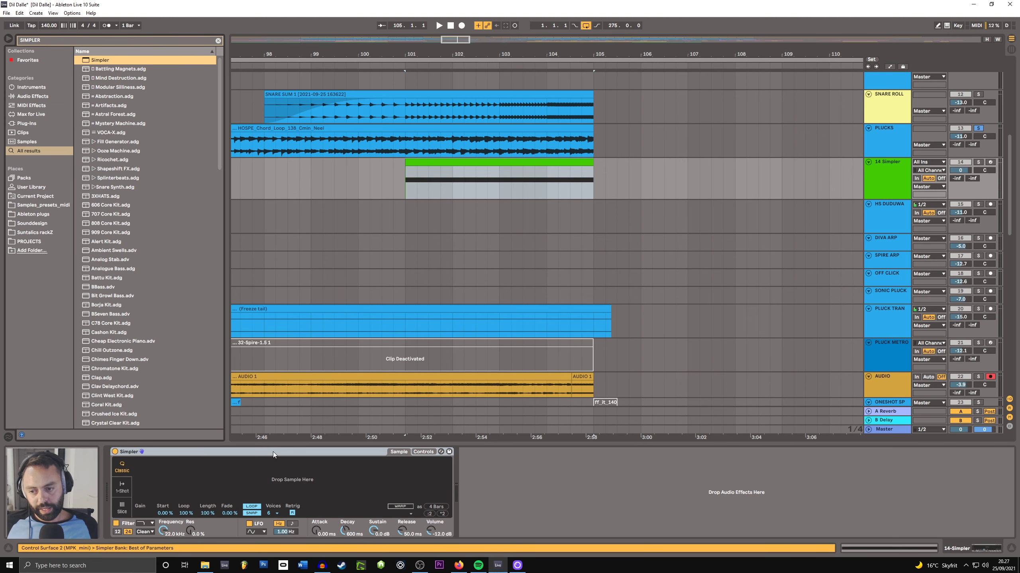
Play the enlarged PLUCKS clip from bar 101 to find where its first note ends.
scroll(414, 149, "up", 5)
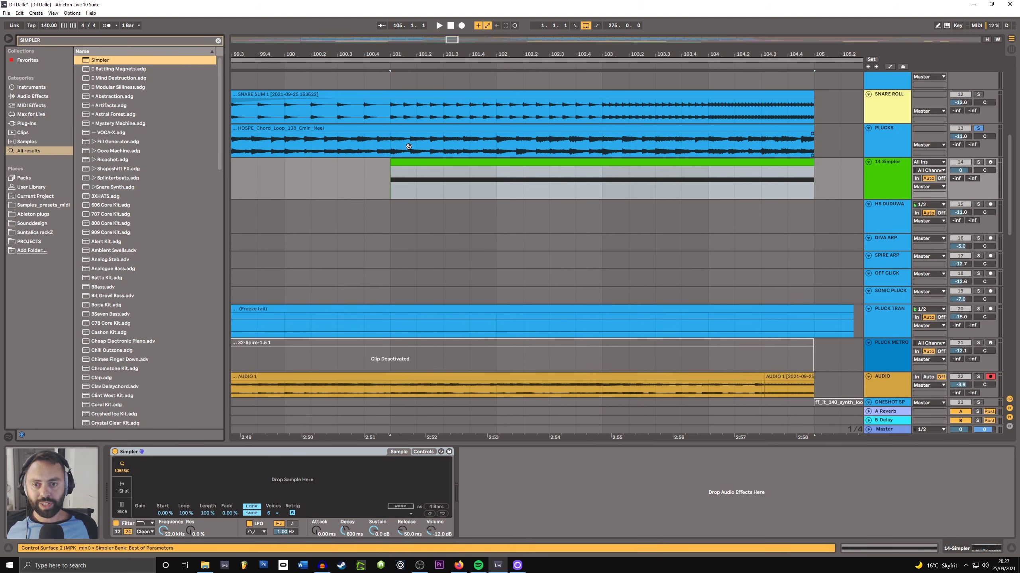
scroll(410, 149, "up", 4)
left_click(402, 154)
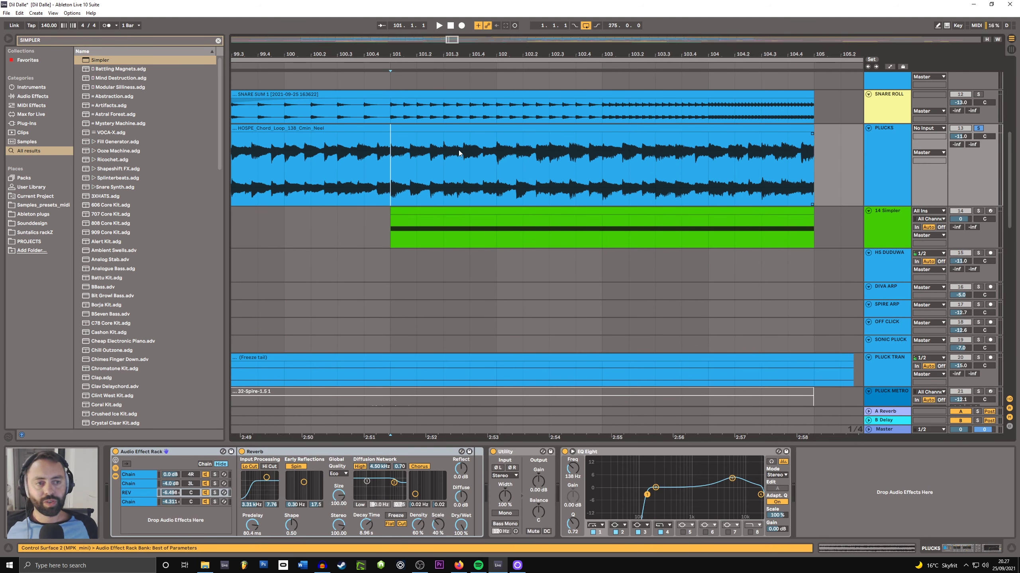
key("space")
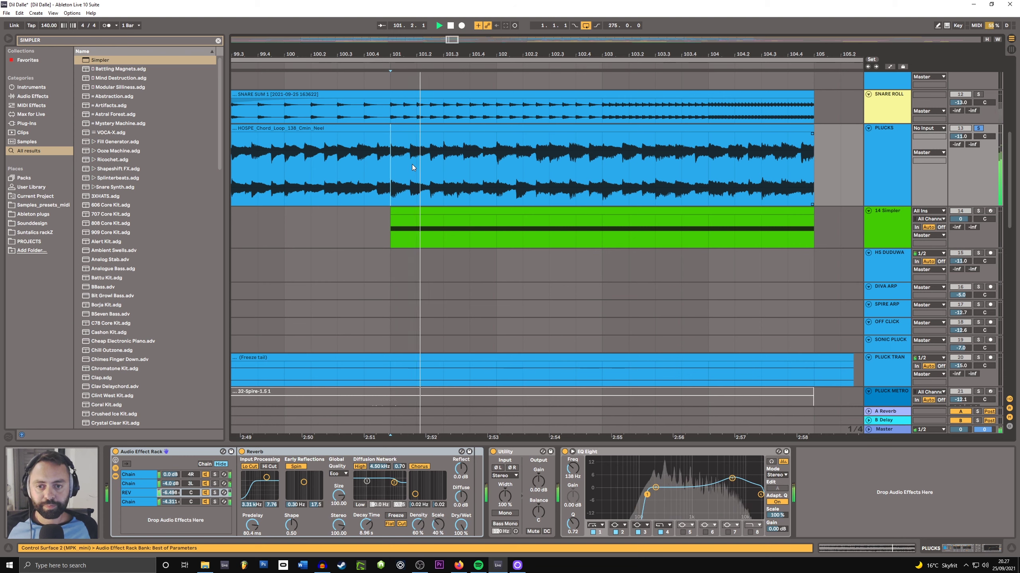
scroll(409, 164, "up", 3)
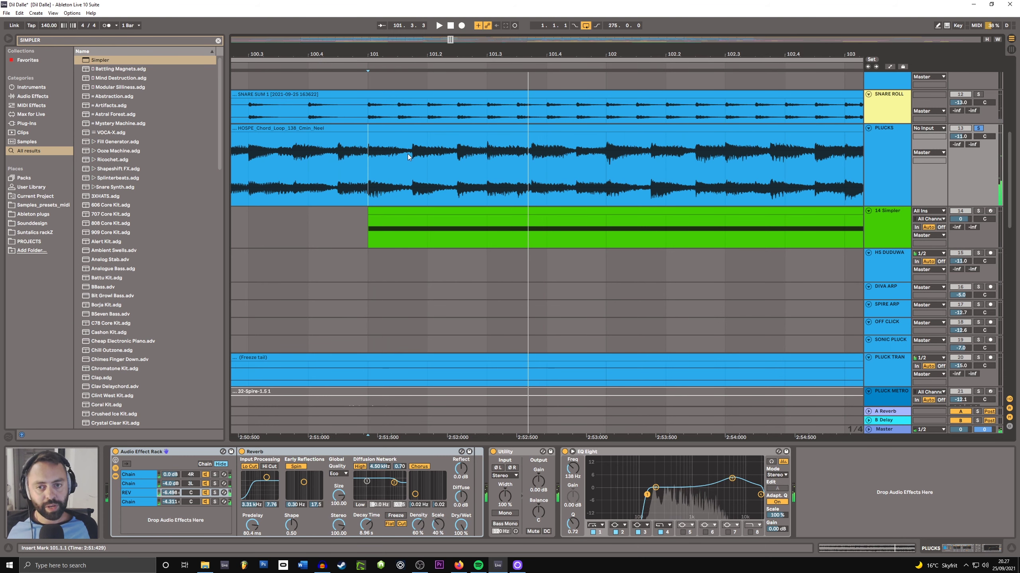
key("space")
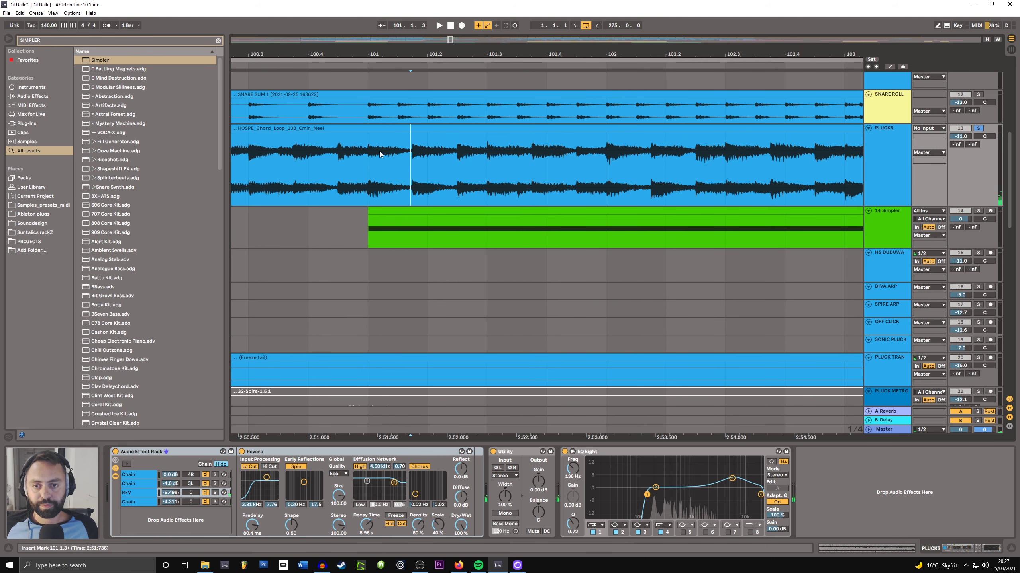
Load the first pluck note of the PLUCKS clip, starting at 101.1.1, as the sample in Simpler on track 14.
left_click_drag(371, 157, 410, 161)
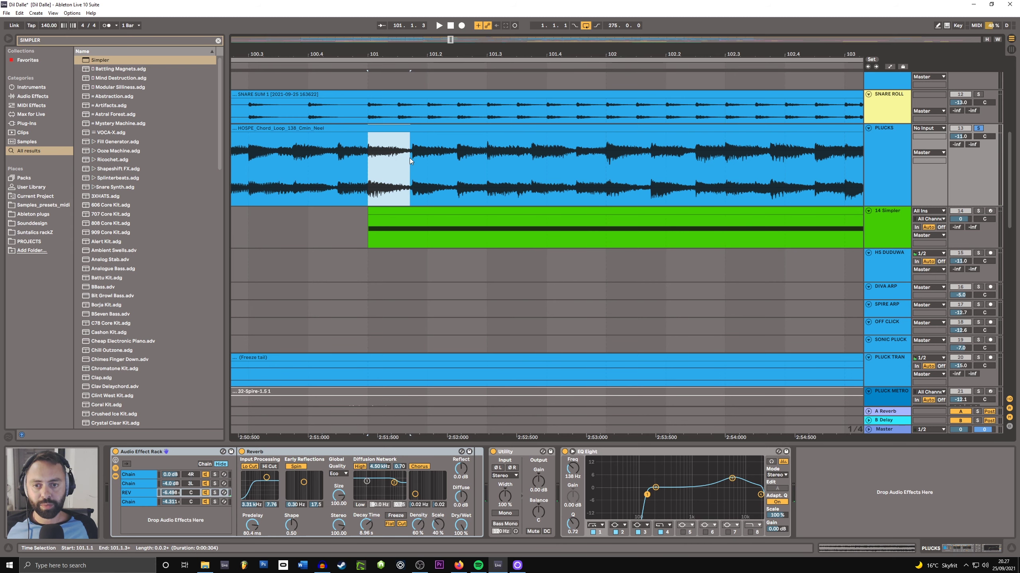
scroll(421, 157, "down", 5)
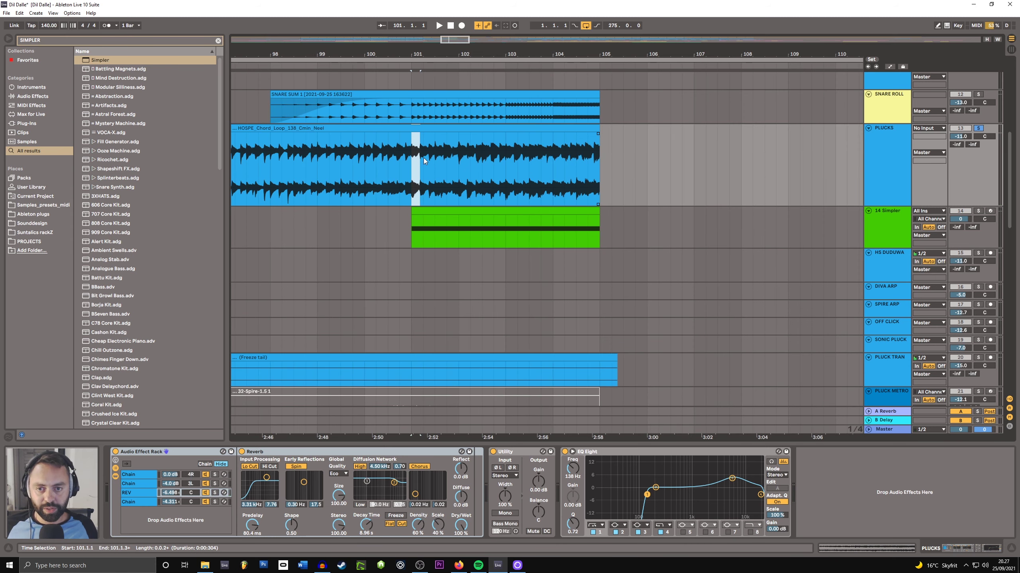
left_click(887, 227)
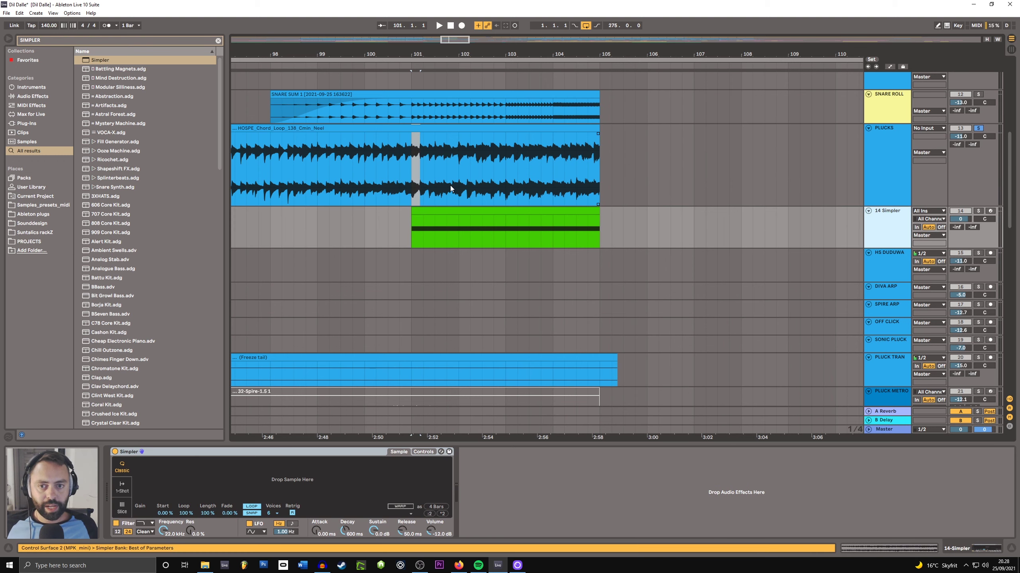
left_click_drag(416, 132, 339, 474)
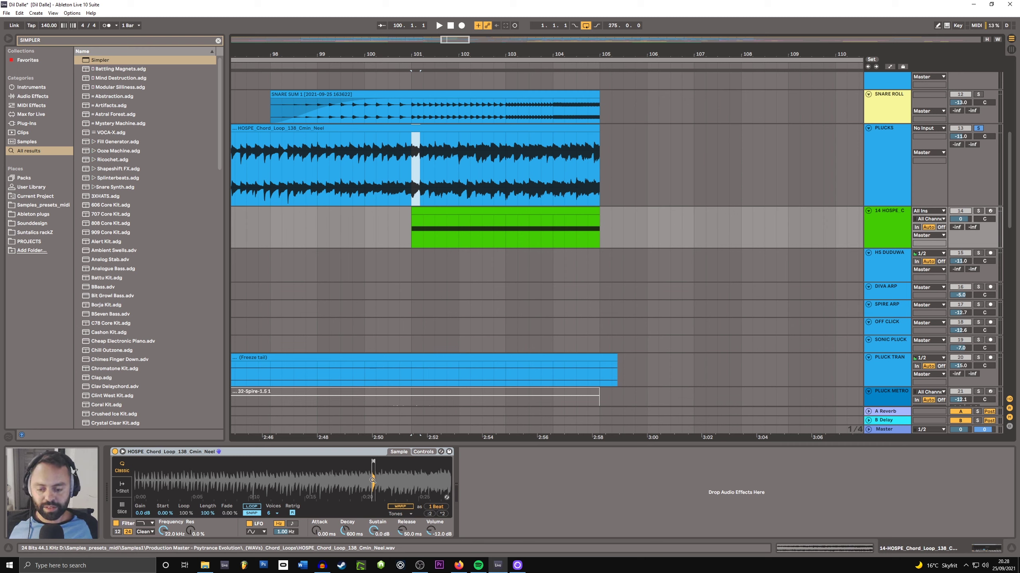
scroll(376, 483, "up", 5)
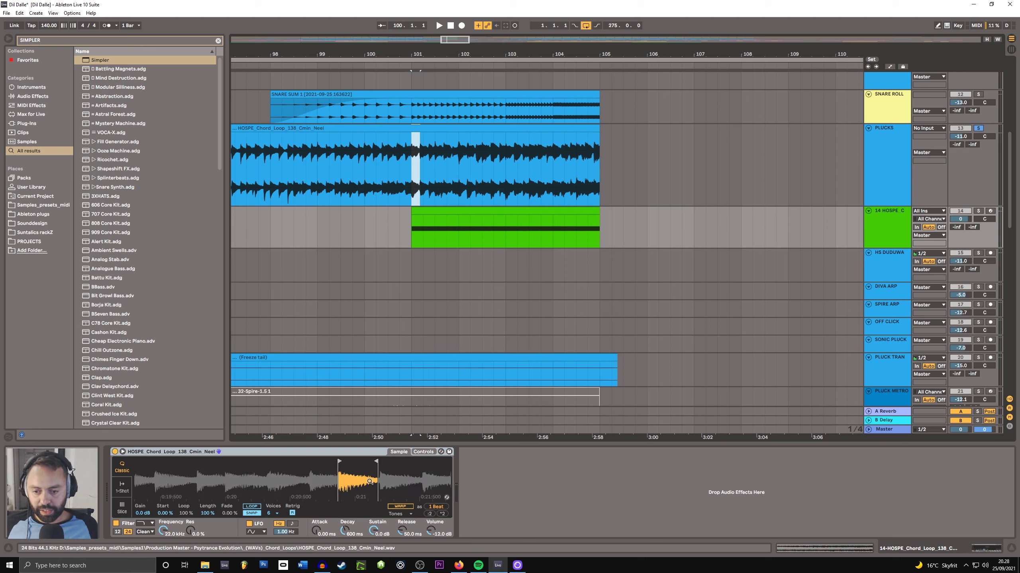
scroll(370, 481, "down", 1)
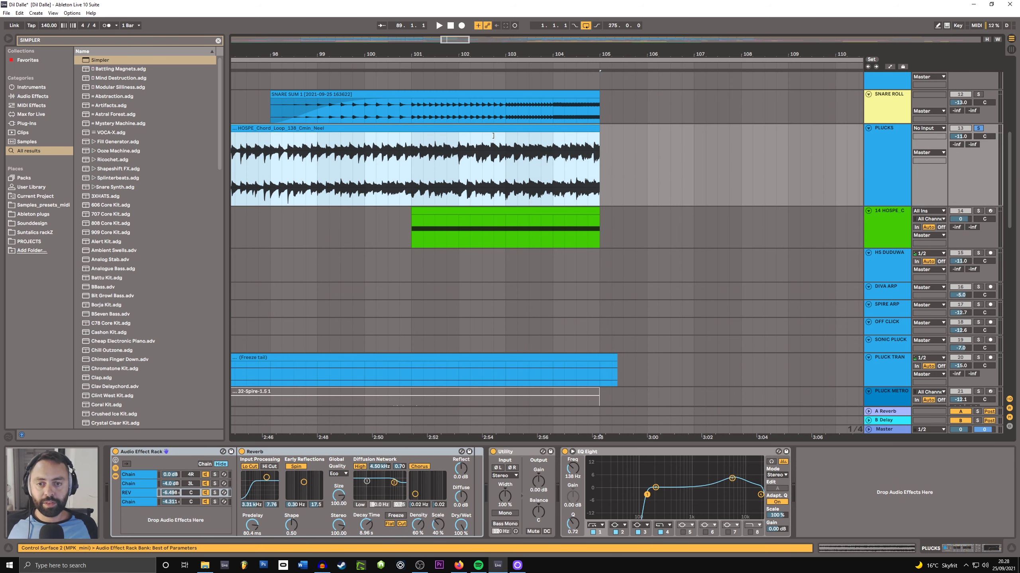
Shorten the PLUCKS clip so that it ends at bar 101, where the MIDI clip starts.
left_click_drag(598, 129, 413, 143)
left_click(591, 134)
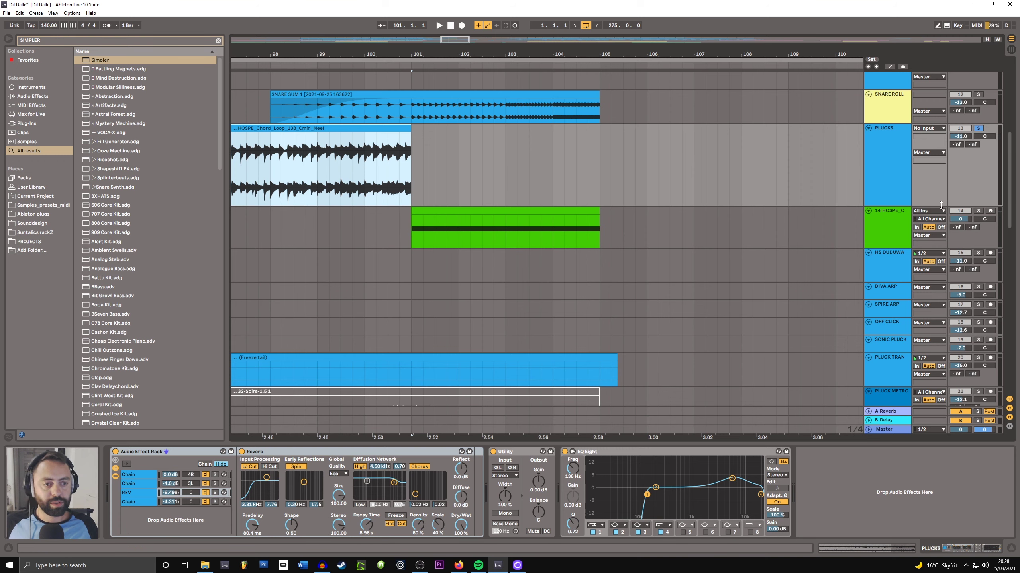
Audition the Simpler track soloed from bar 101 and turn on sample looping in Simpler.
left_click(977, 211)
key("space")
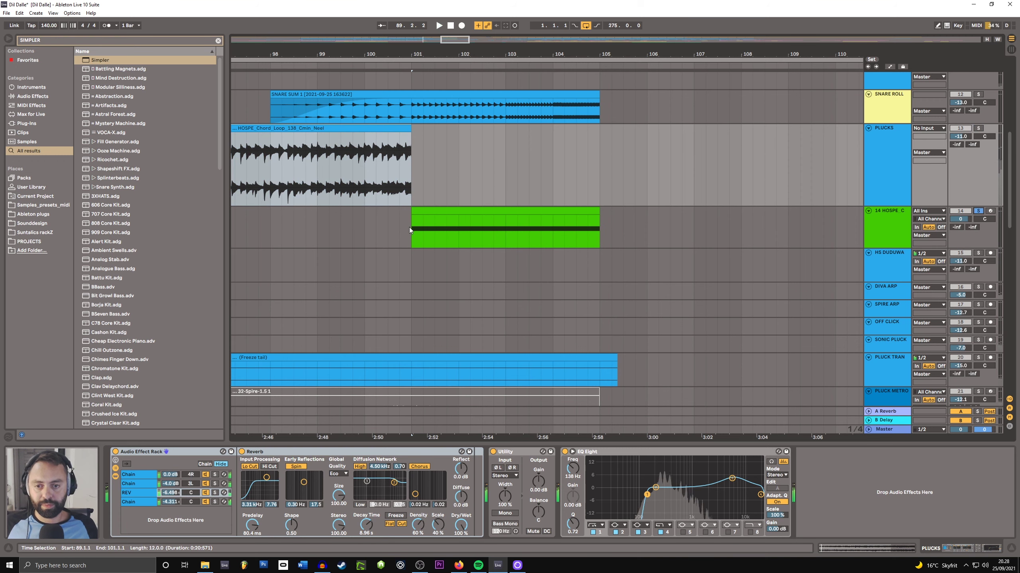
left_click(410, 227)
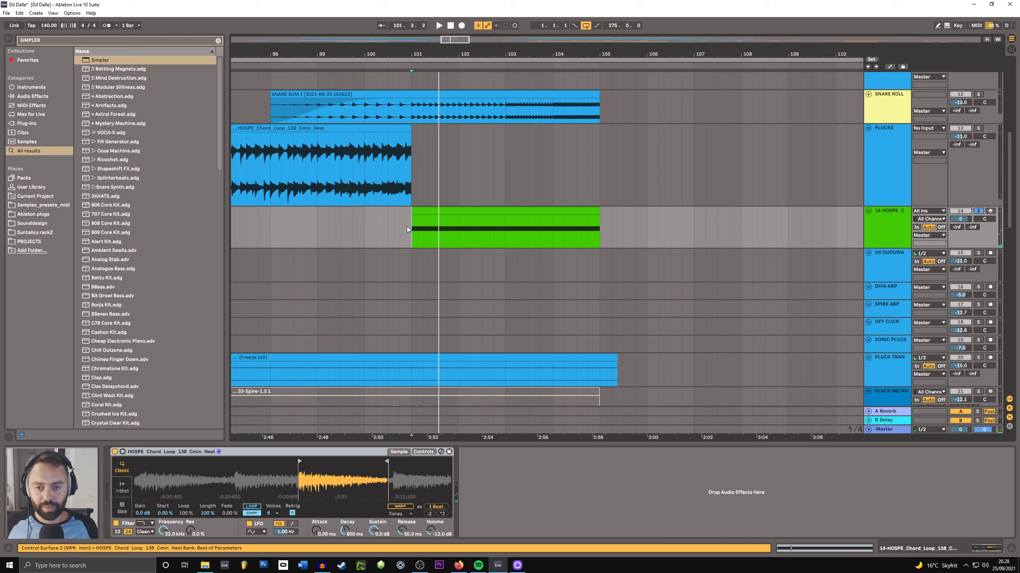
key("space")
key("space")
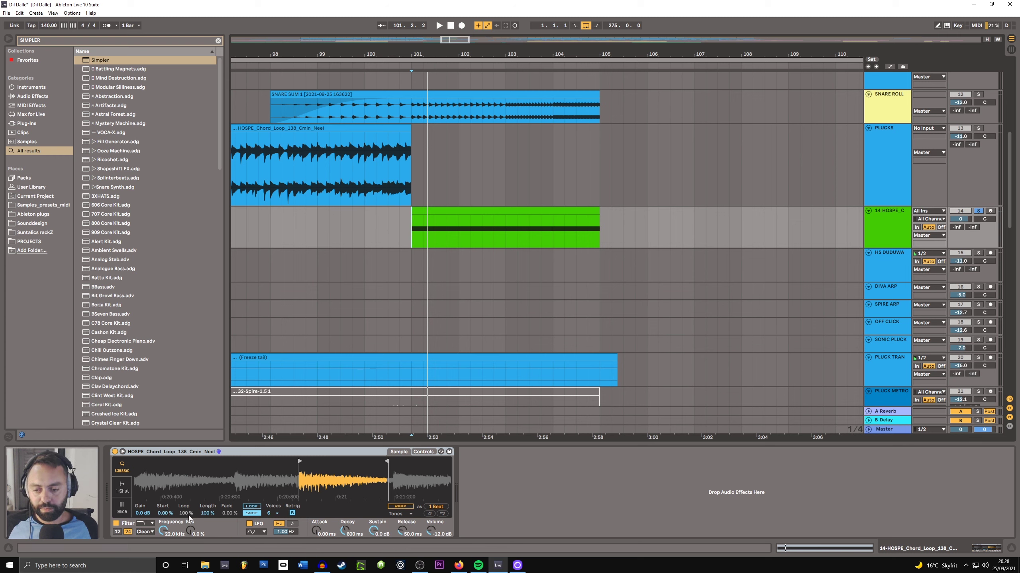
left_click(252, 507)
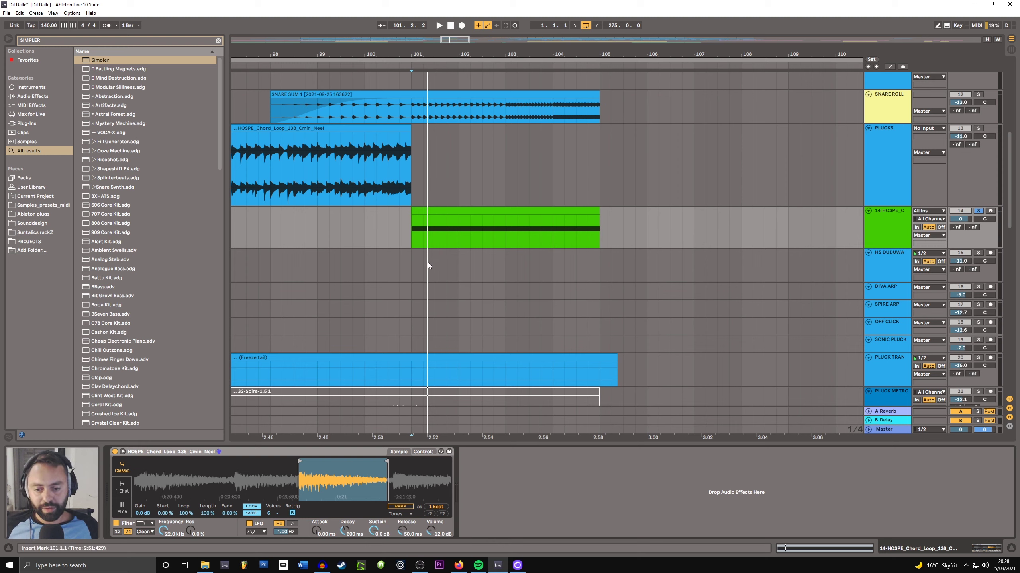
Audition the looped sample from bar 101 and shorten its end slightly before the next pluck in Simpler.
key("space")
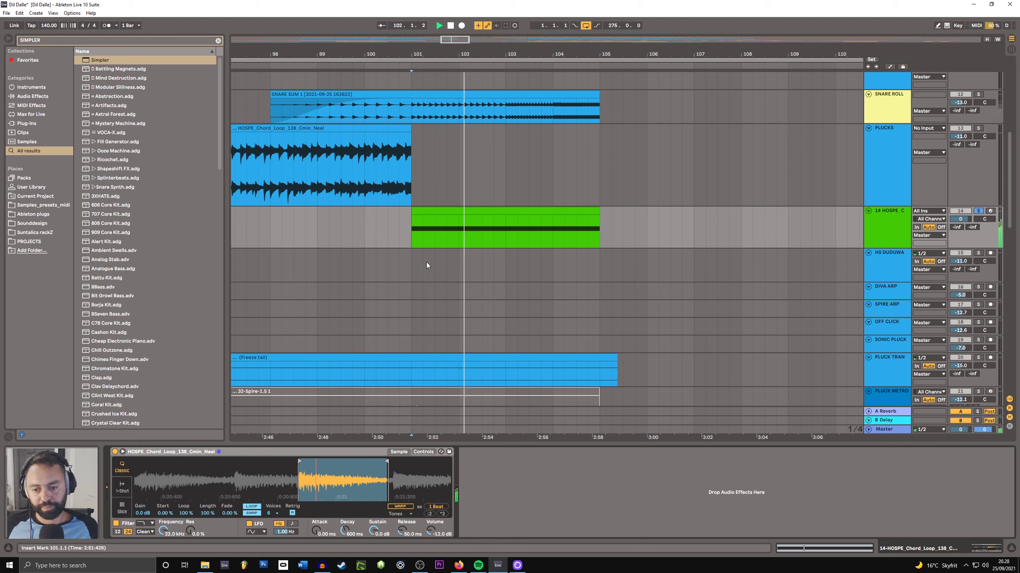
key("space")
left_click_drag(386, 463, 382, 463)
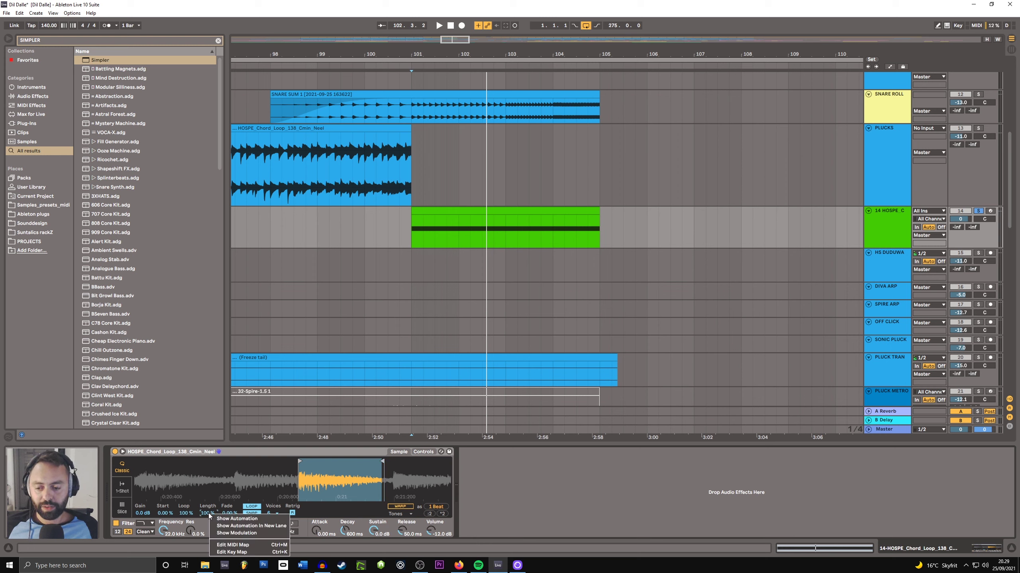
Automate Simpler's S Length on track 14 to fall from 100 % at bar 101 to its minimum at bar 105.
key("a")
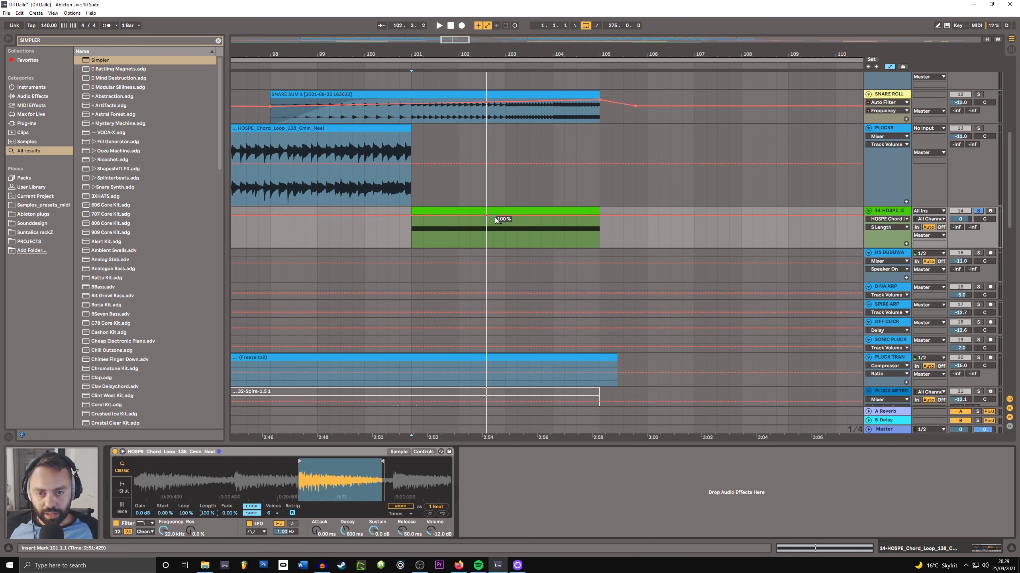
left_click(412, 216)
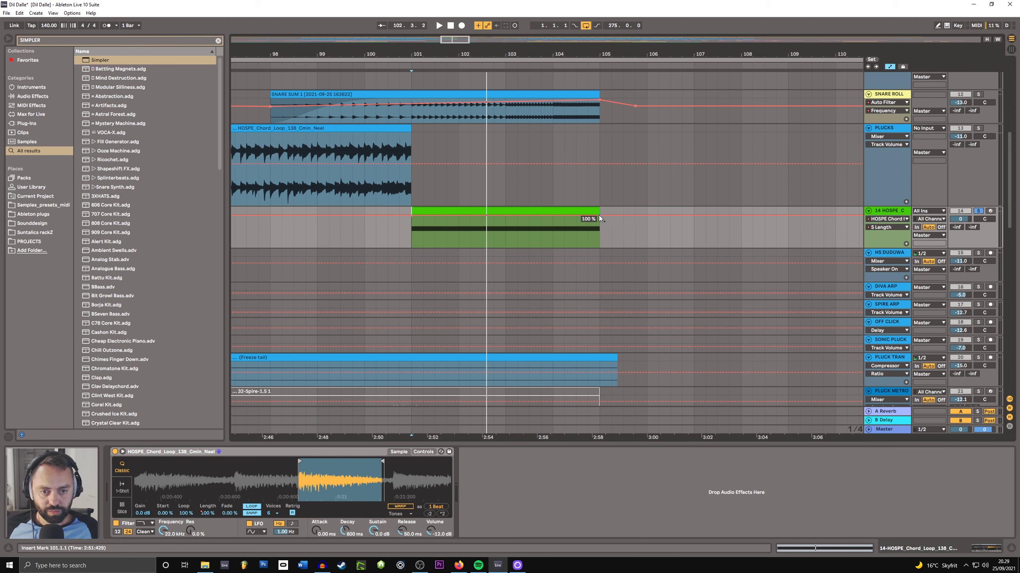
left_click_drag(599, 215, 595, 245)
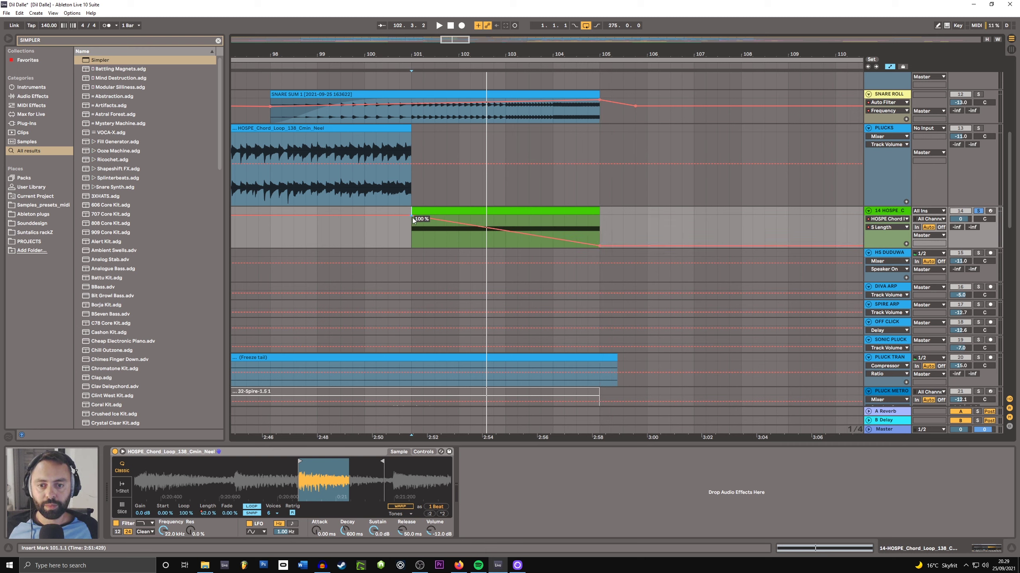
Audition the sample length automation from bar 101 and turn off Snap in Simpler.
left_click(416, 117)
key("space")
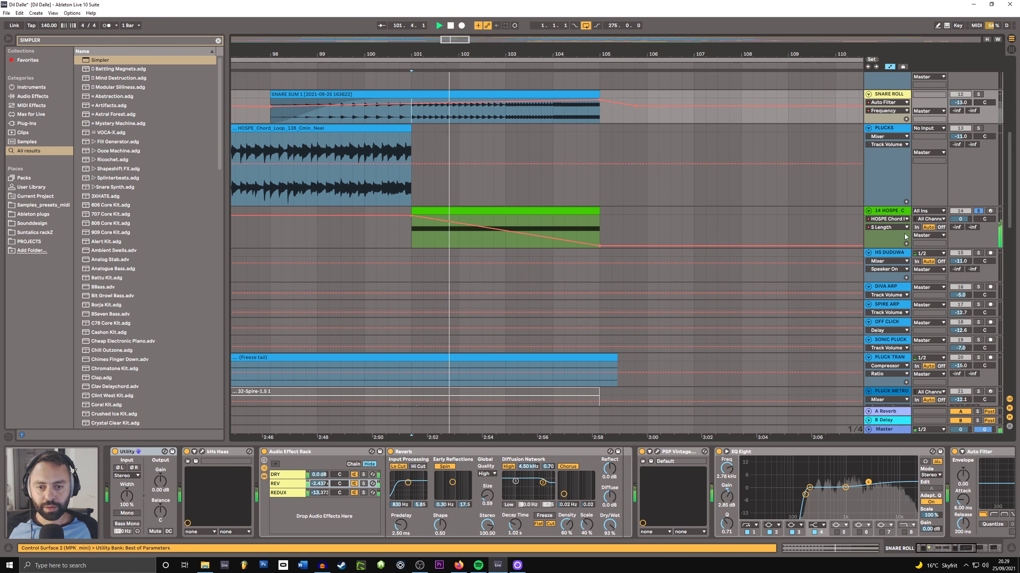
left_click(883, 237)
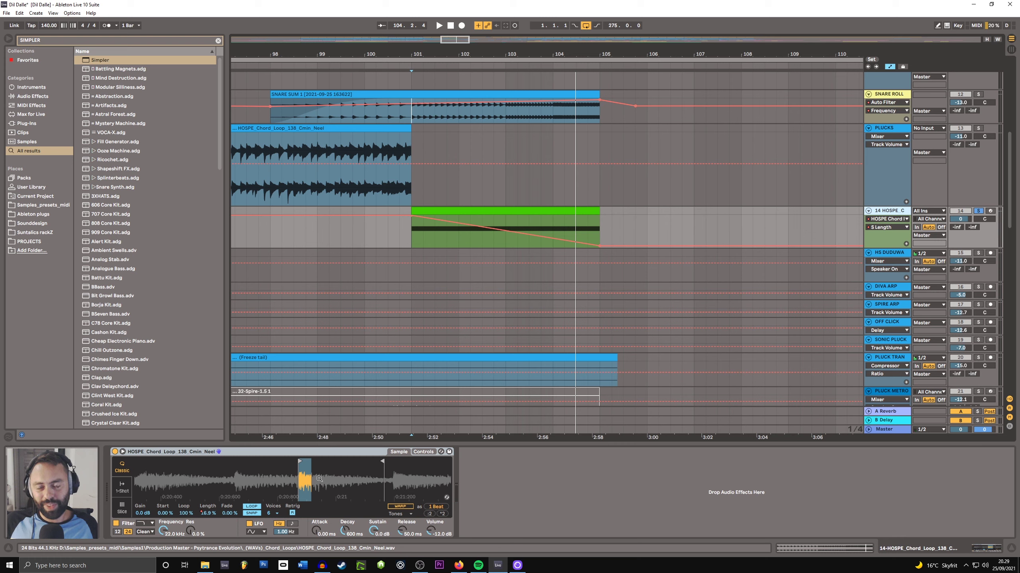
left_click(253, 514)
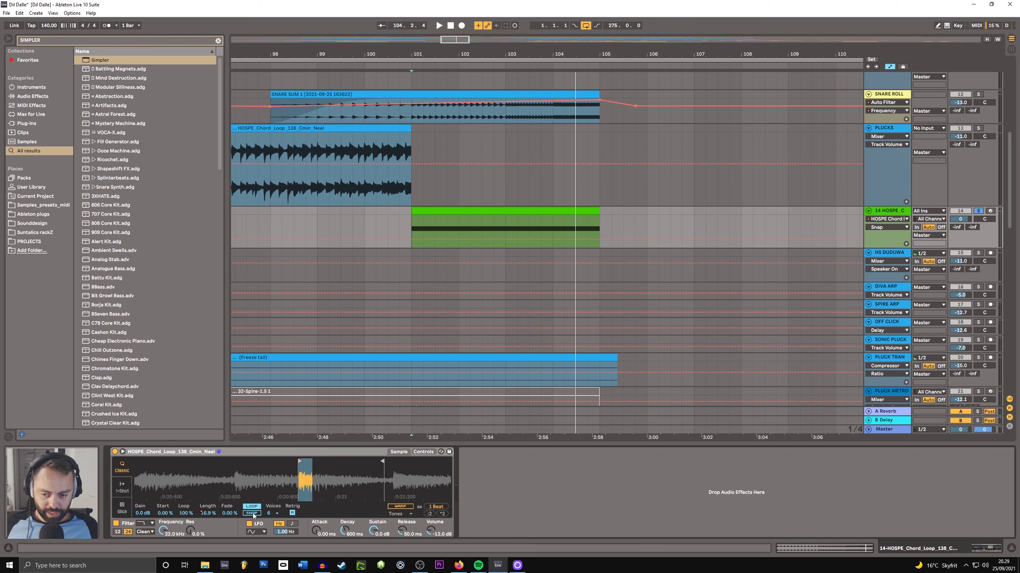
Lower the start of the S Length automation at bar 101 to about 77.6 %, auditioning the transition from bar 99.
left_click(412, 223)
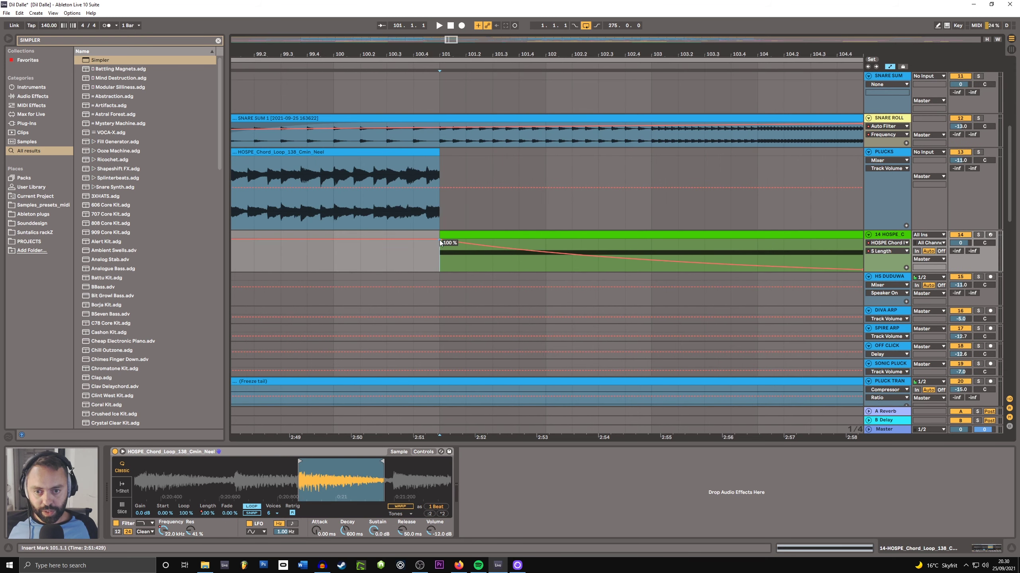
left_click_drag(440, 241, 445, 251)
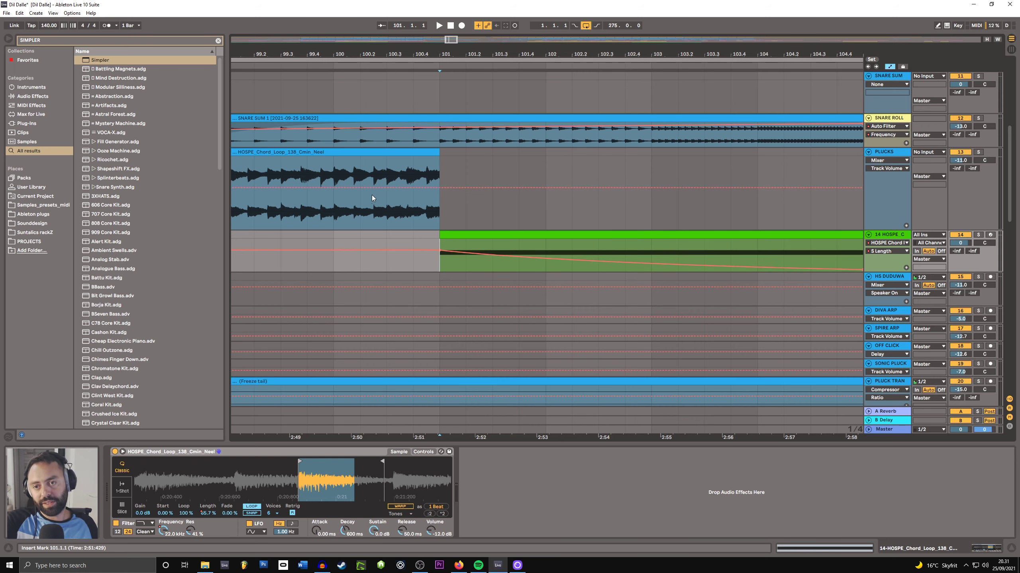
scroll(337, 260, "down", 3)
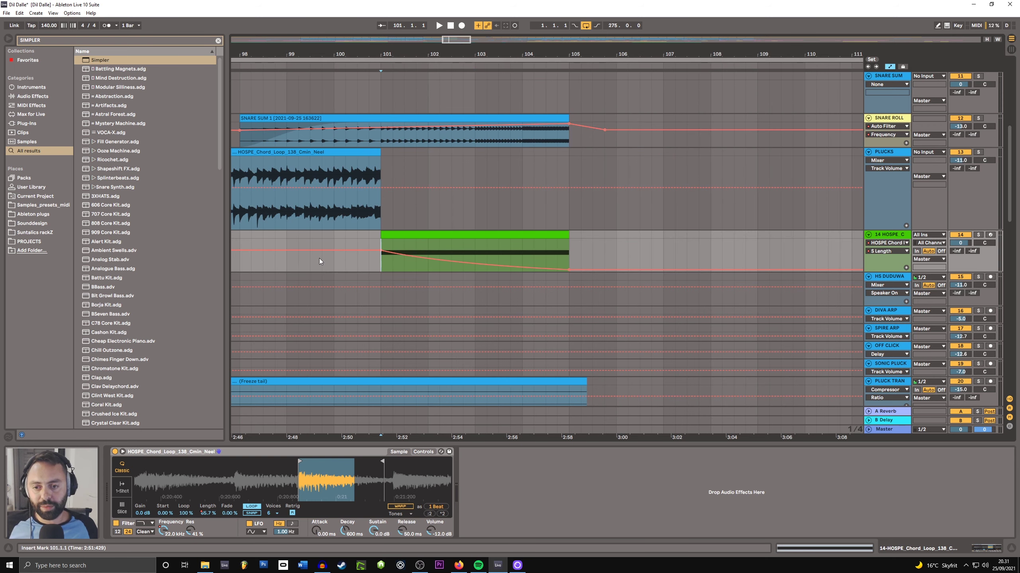
left_click(288, 261)
key("space")
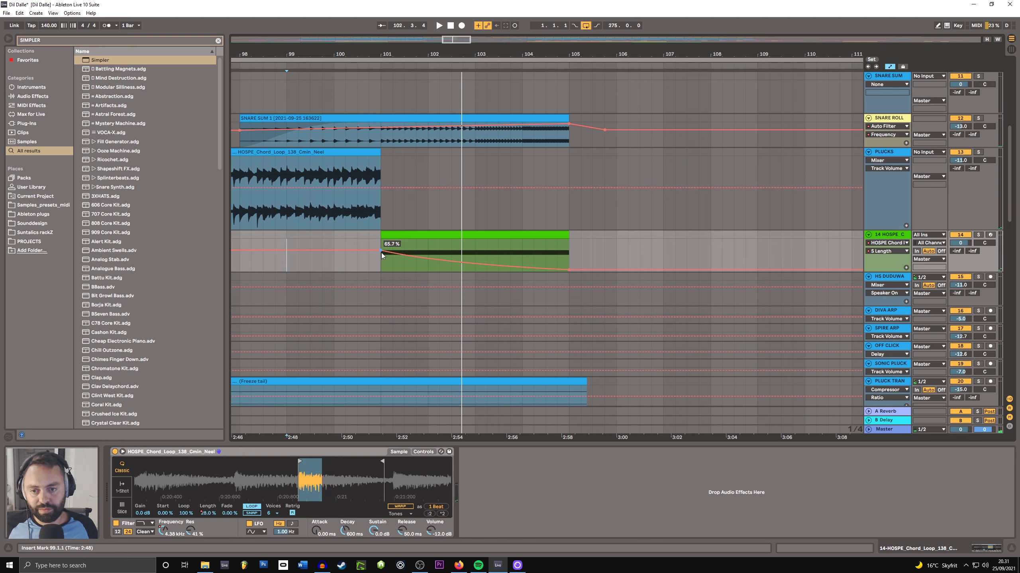
left_click_drag(439, 260, 381, 247)
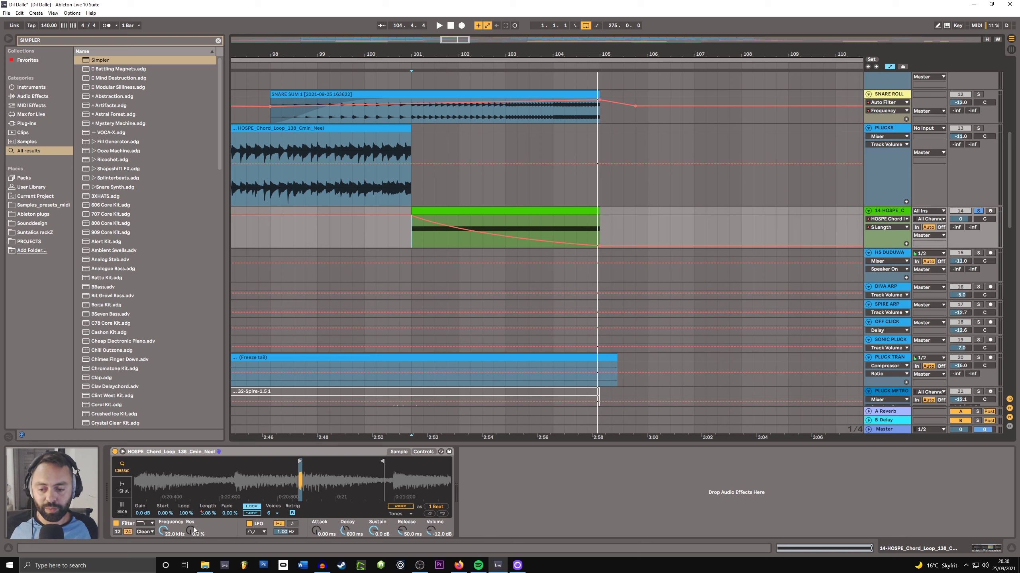
Automate Simpler's filter frequency in a curve from 22.0 kHz at bar 101 down to about 54 Hz at bar 105.
left_click(165, 532)
right_click(165, 533)
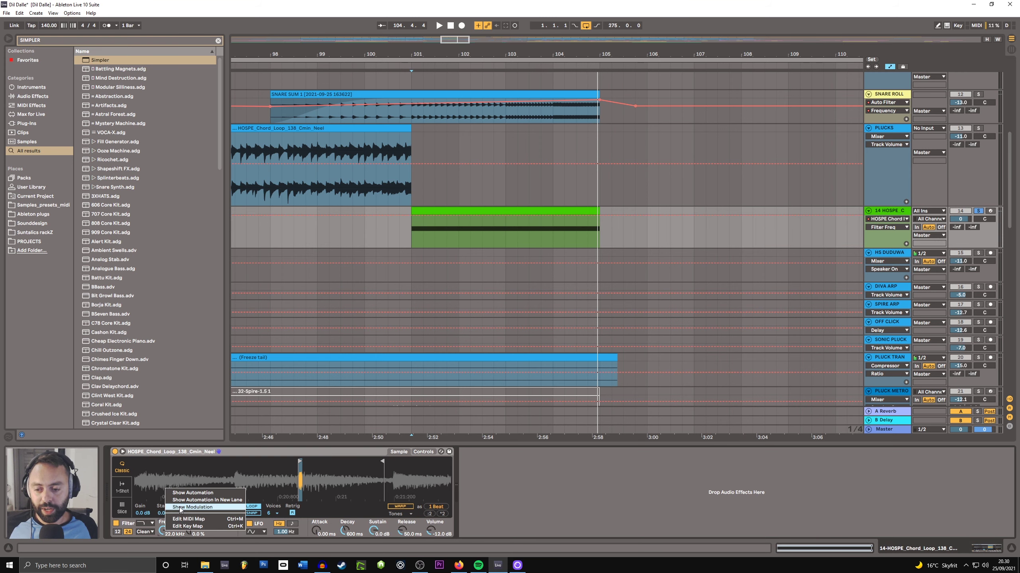
left_click(181, 494)
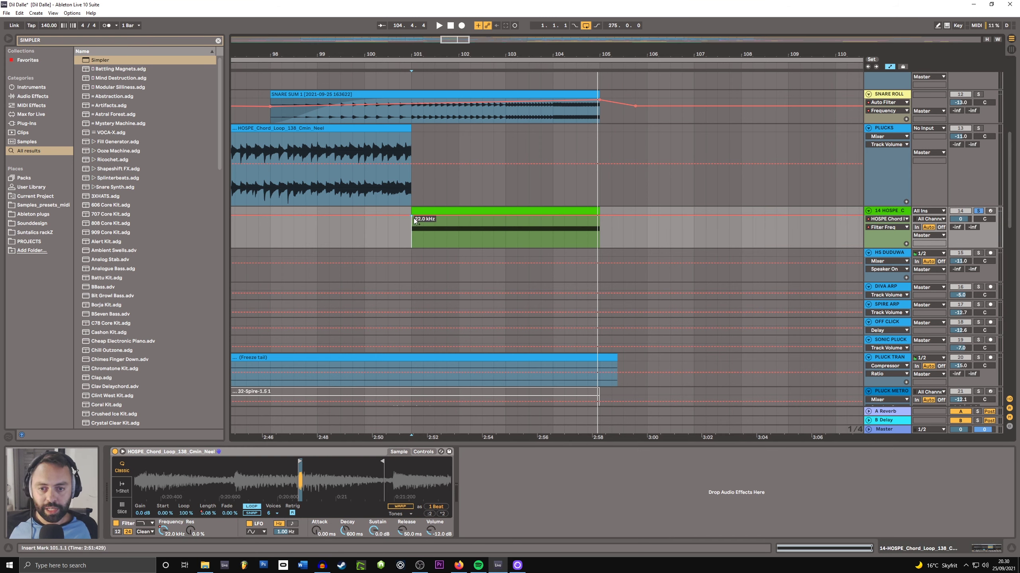
left_click_drag(600, 217, 598, 244)
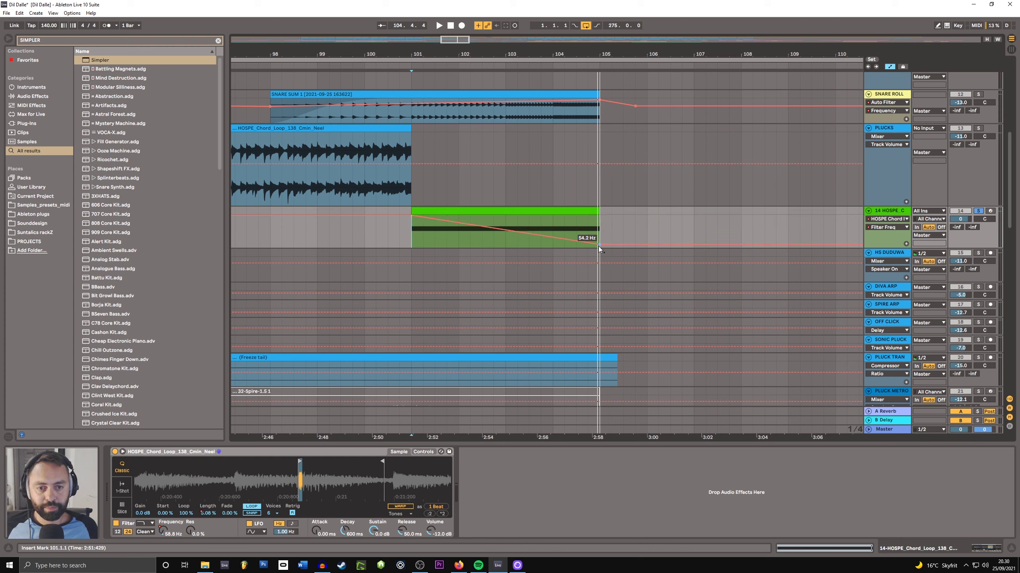
left_click_drag(498, 232, 505, 236)
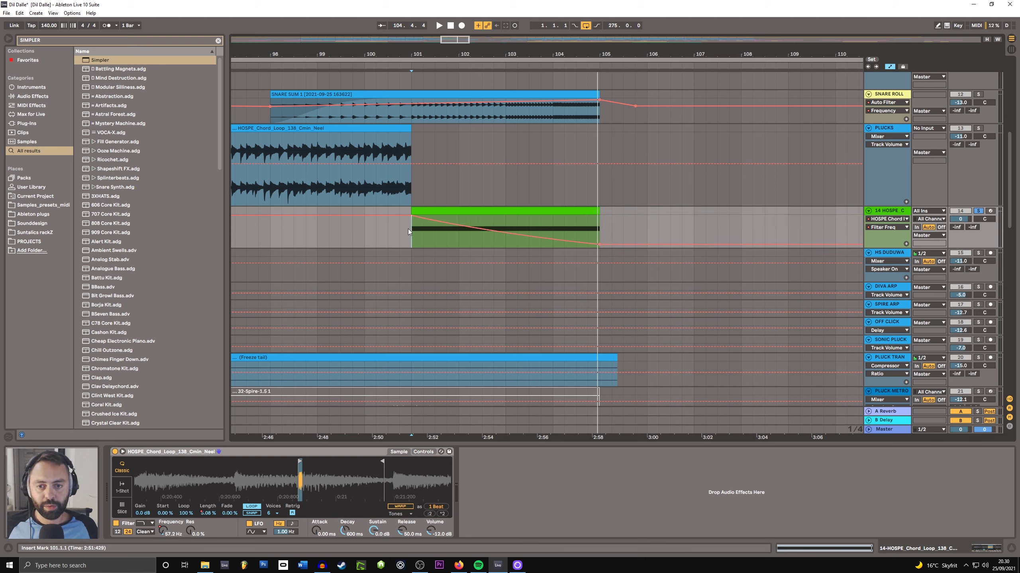
Audition the filter sweep and bend its automation curve upward so the cutoff falls slowly at first.
key("space")
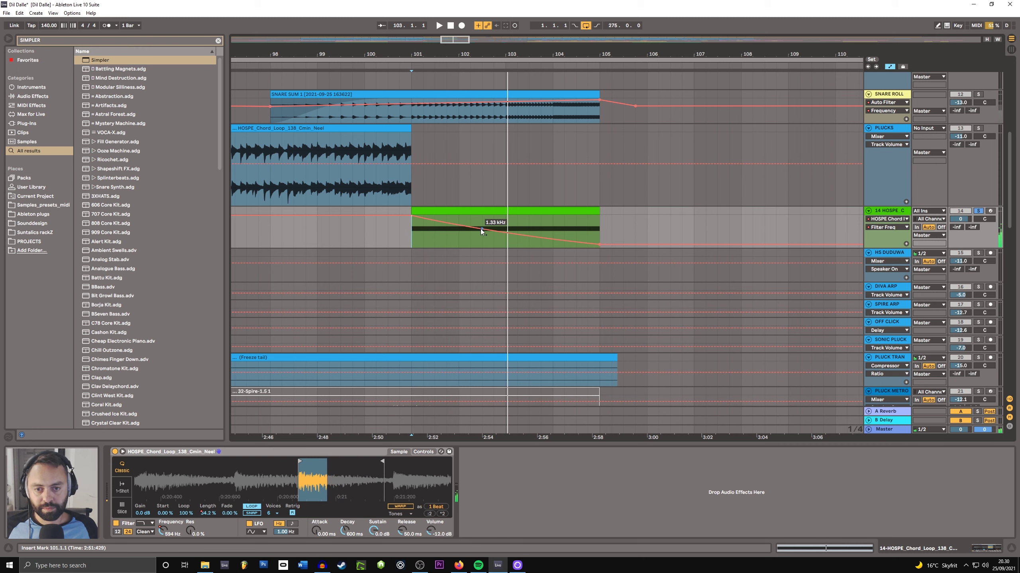
left_click_drag(480, 229, 492, 221)
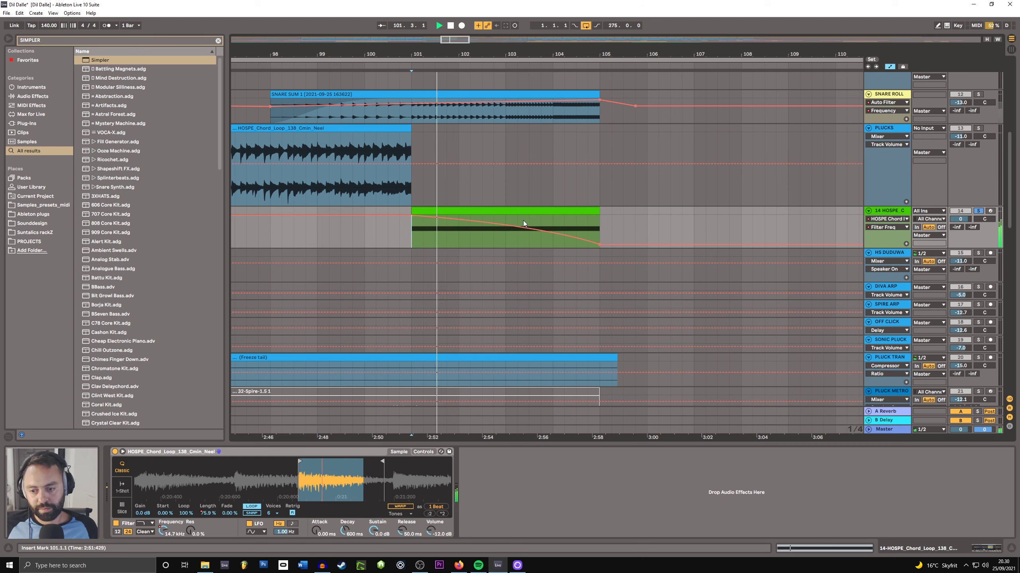
key("space")
Set Simpler's filter resonance to about 41 % and audition the sweep from bar 101.
left_click_drag(190, 530, 184, 505)
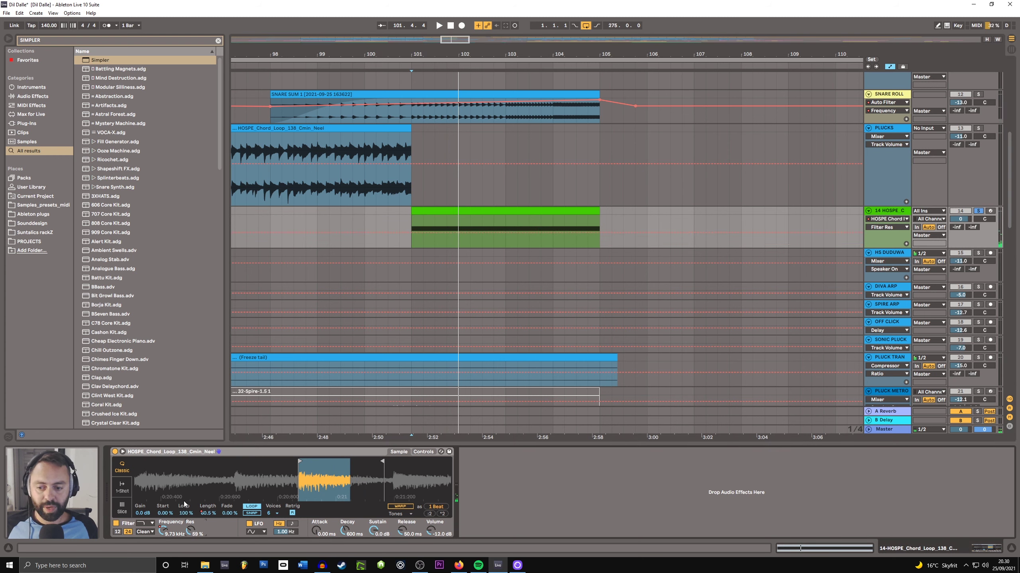
key("space")
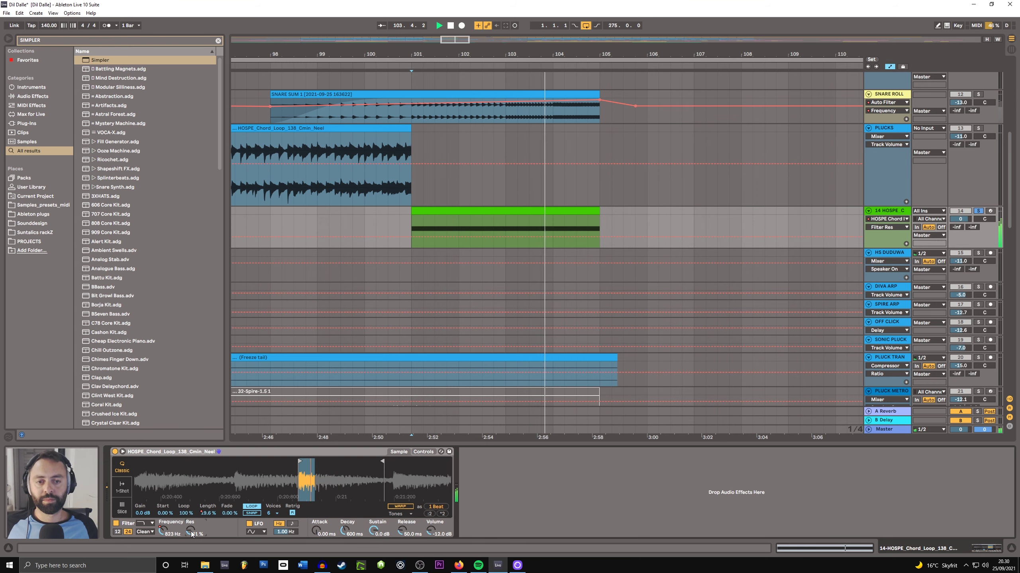
key("space")
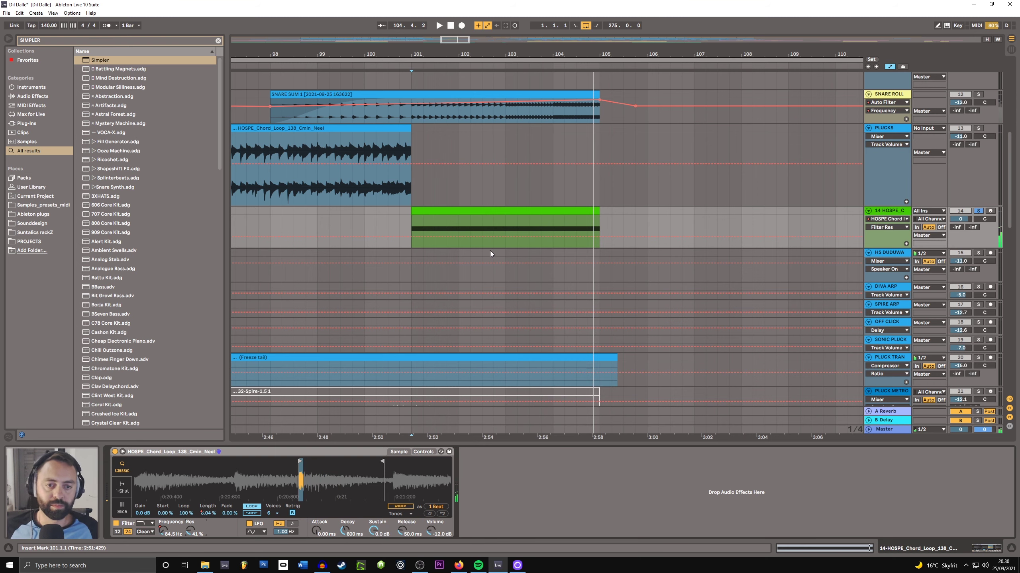
Review the transition from the PLUCKS clip into the held pluck in the full mix, and hide the automation.
key("a")
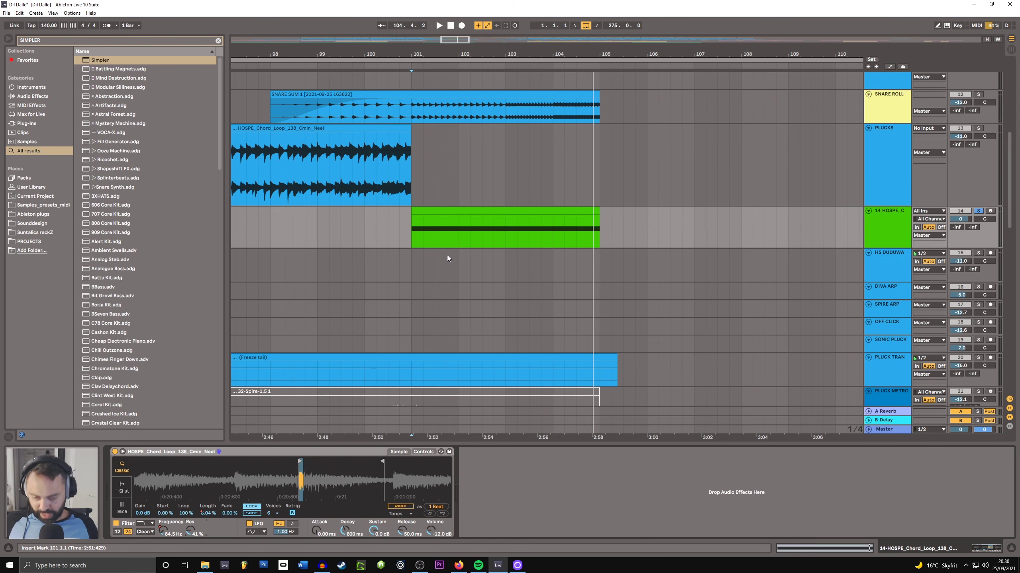
scroll(444, 236, "down", 6)
scroll(436, 227, "up", 4)
left_click_drag(446, 234, 463, 246)
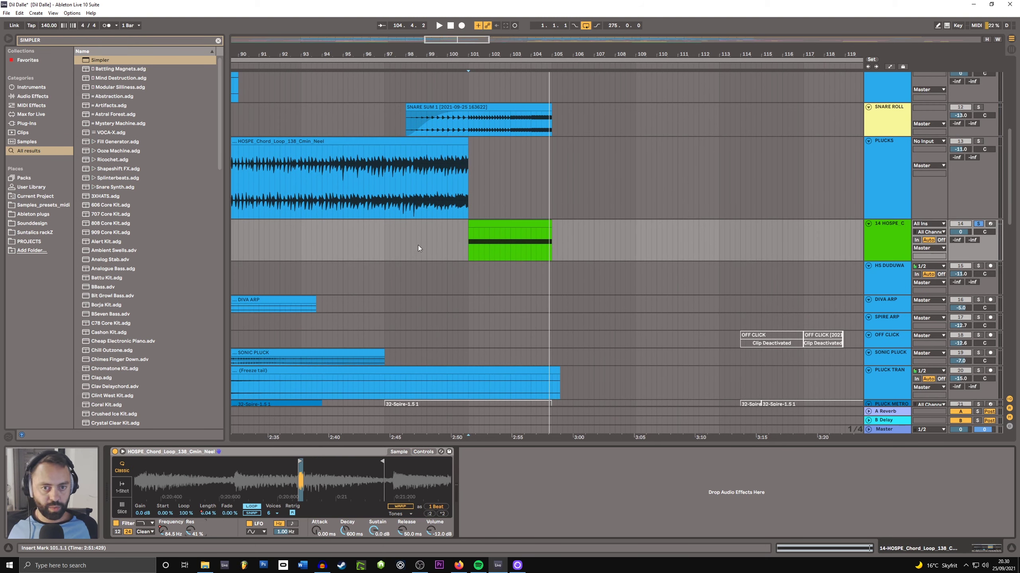
left_click(383, 243)
scroll(419, 252, "left", 2)
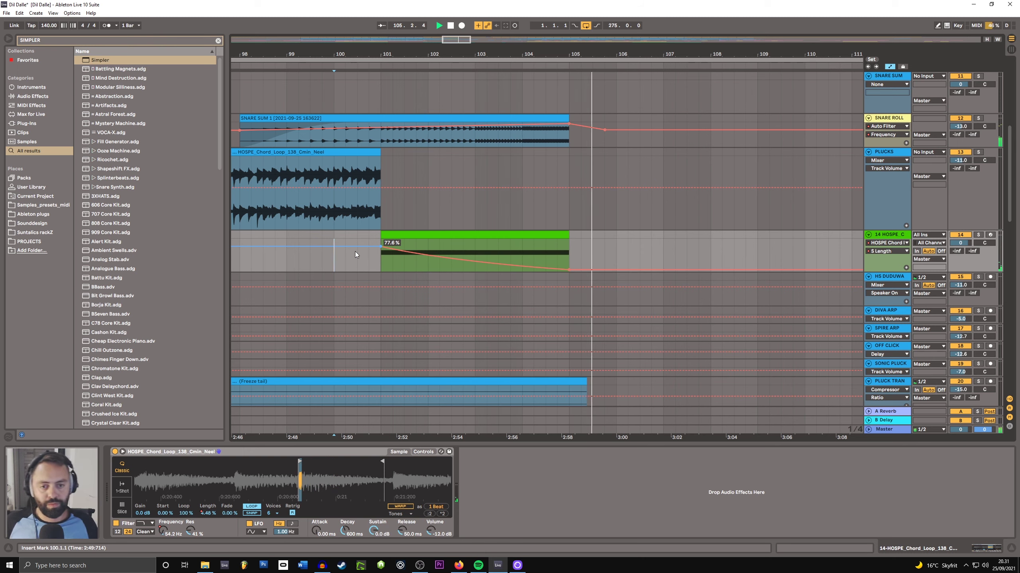
key("space")
key("a")
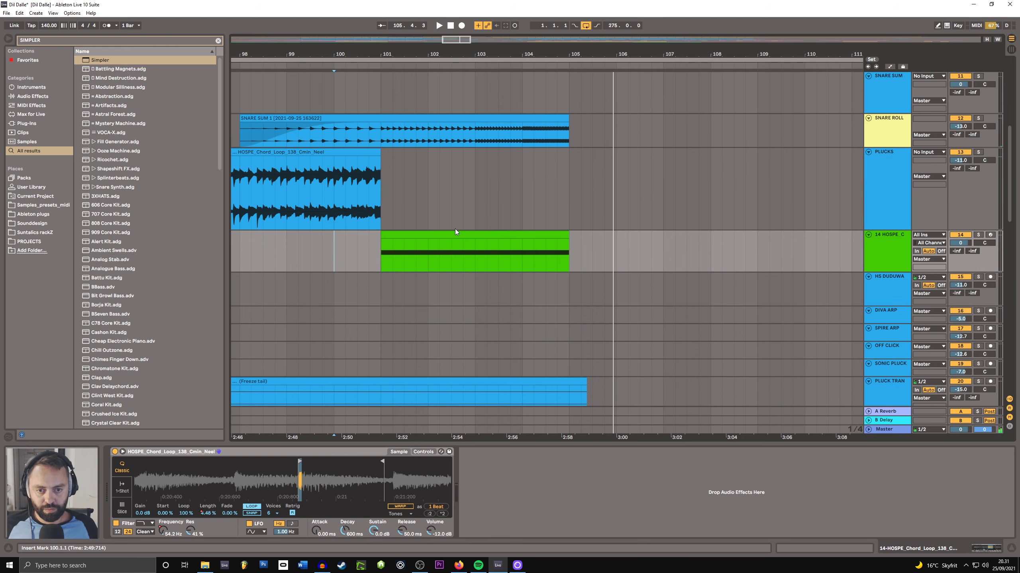
Insert an audio track and place it directly below the Simpler track, above HS DUDUWA.
scroll(455, 229, "down", 2)
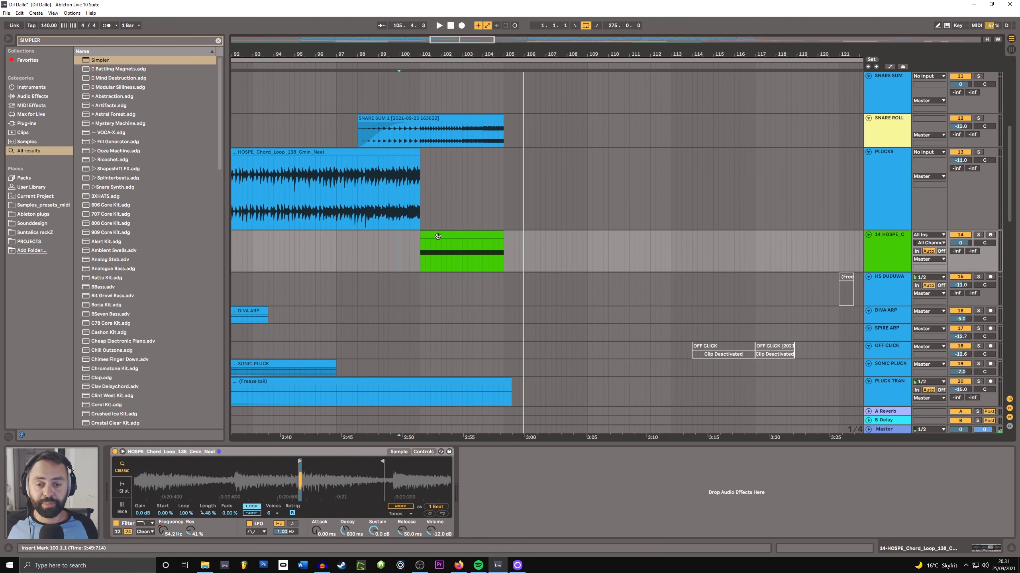
left_click(422, 250)
right_click(892, 292)
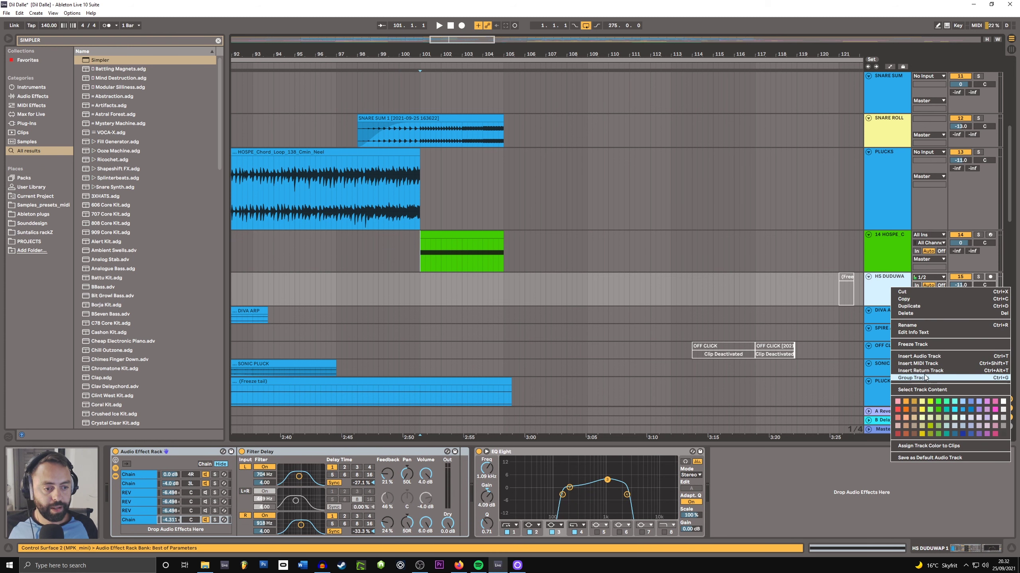
left_click(802, 257)
key("ctrl+t")
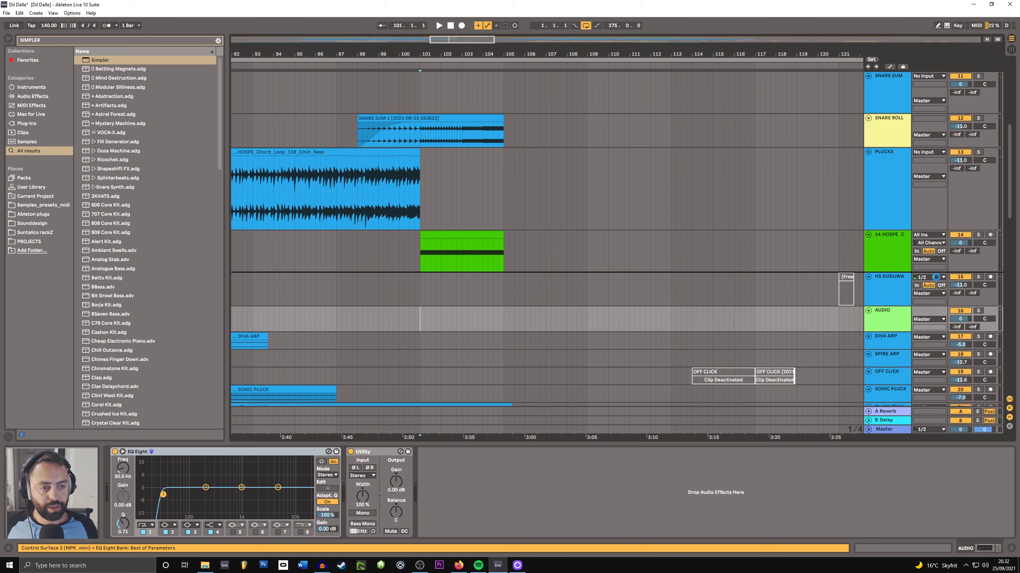
left_click_drag(892, 297, 892, 330)
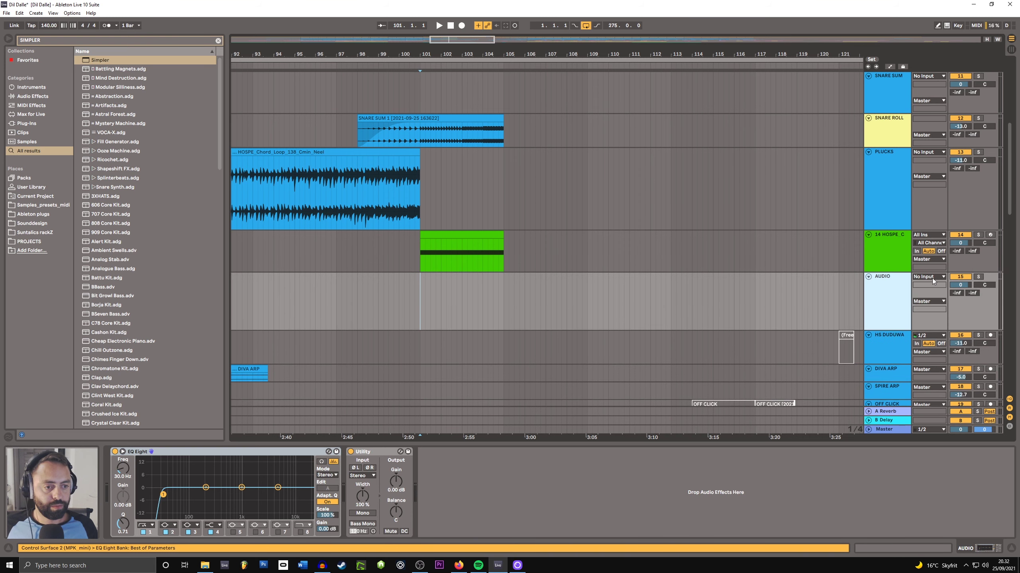
Set the new audio track's input to Resampling and reduce its height slightly.
left_click(931, 277)
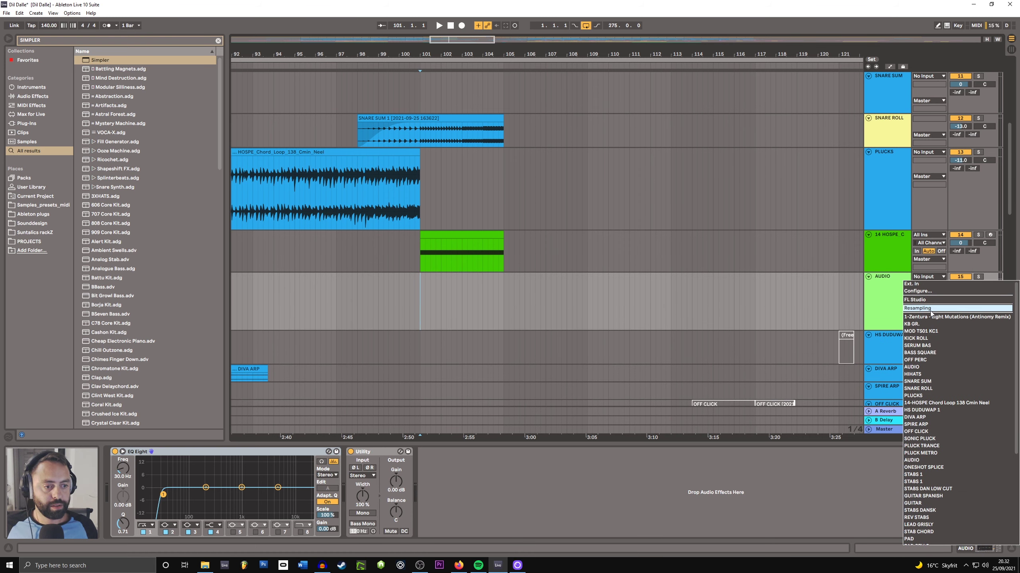
left_click(871, 298)
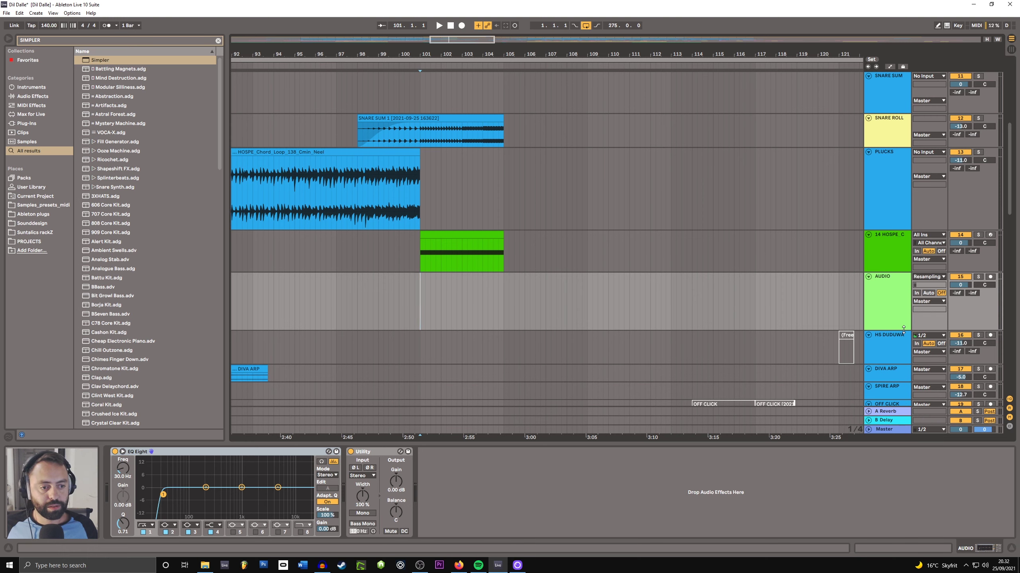
left_click_drag(903, 329, 903, 321)
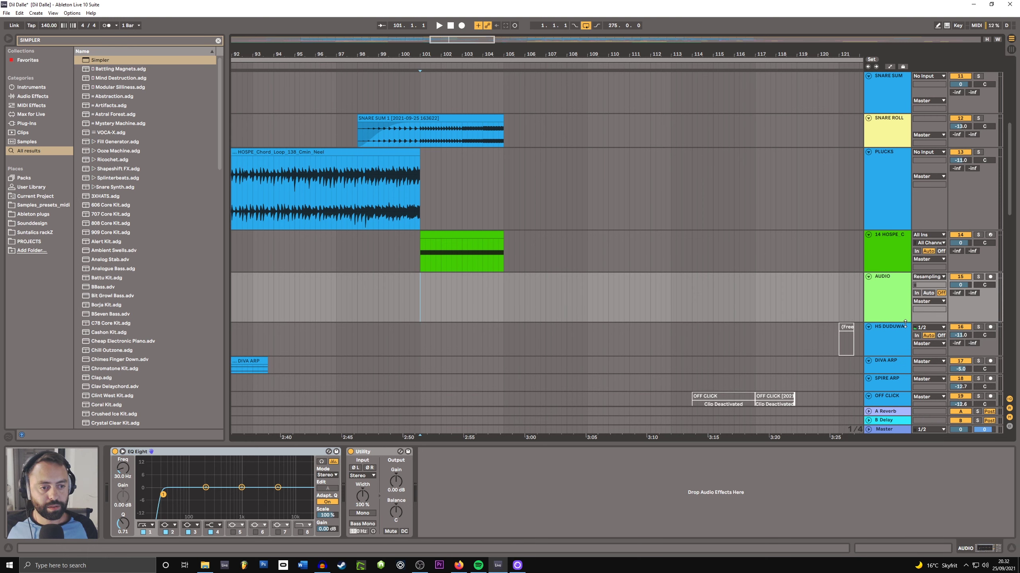
Record the soloed Simpler track onto the armed audio track from bar 101 to just past bar 105, and inspect the recorded clip.
left_click(989, 277)
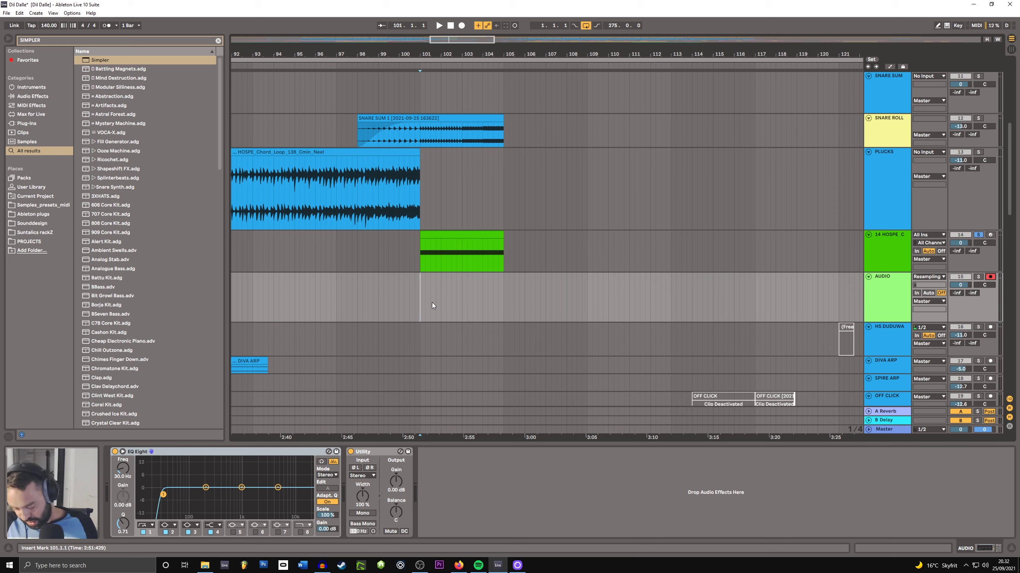
key("F9")
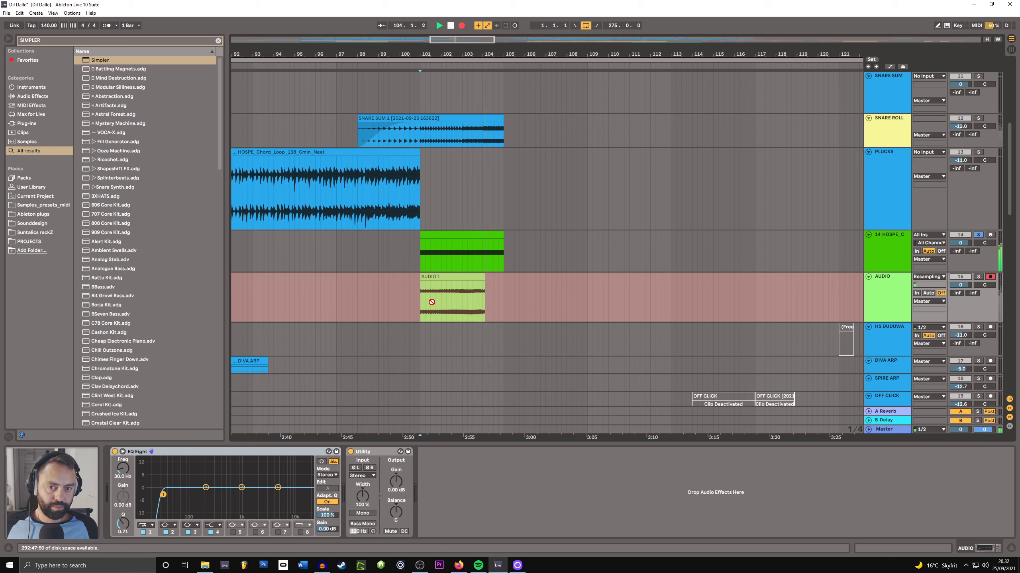
key("space")
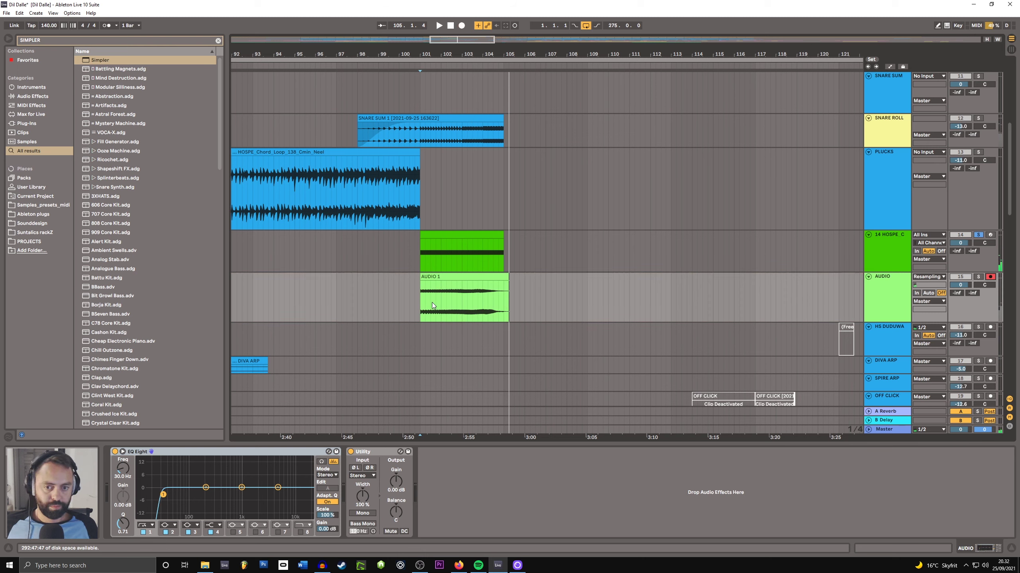
left_click(480, 302)
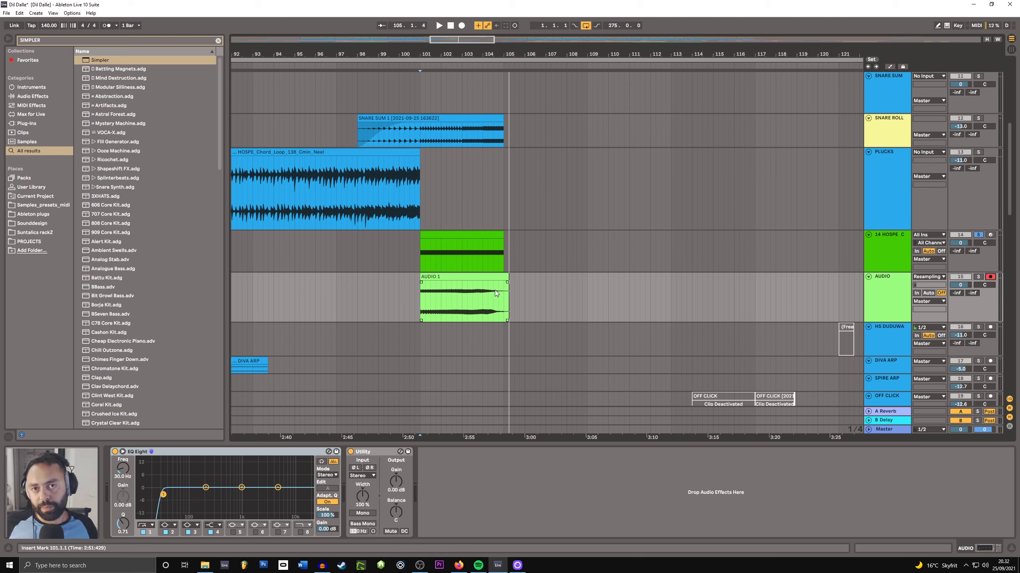
scroll(485, 288, "up", 3)
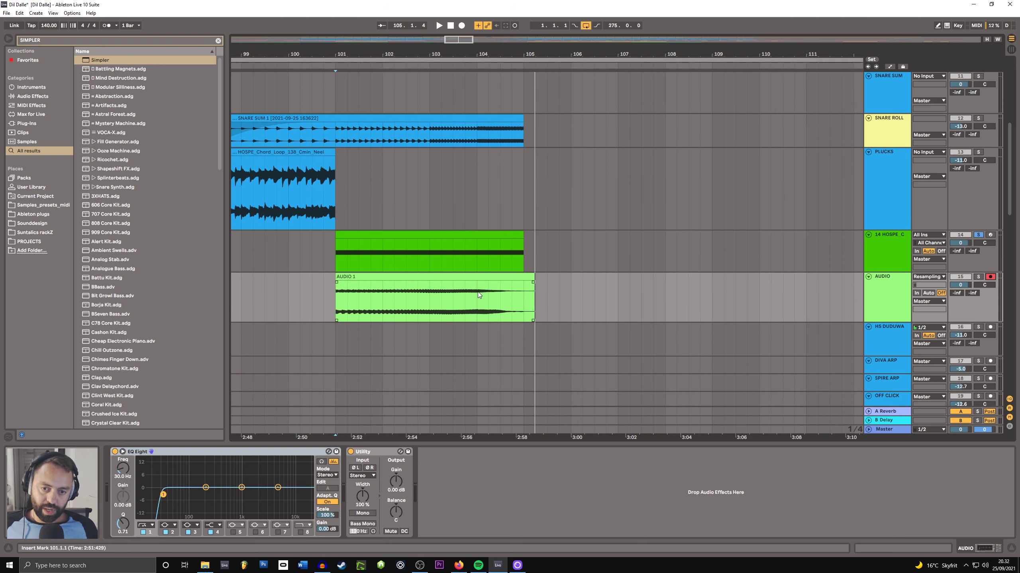